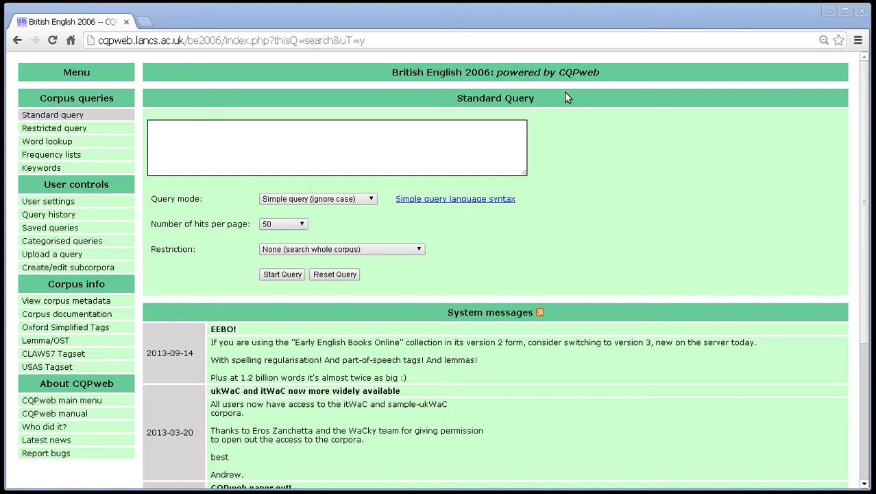
Examine the Standard Query page's heading, corpus name, web address and the CQPweb version given in the page footer
{"action": "left_click_drag", "start_coordinate": [534, 98], "coordinate": [453, 98]}
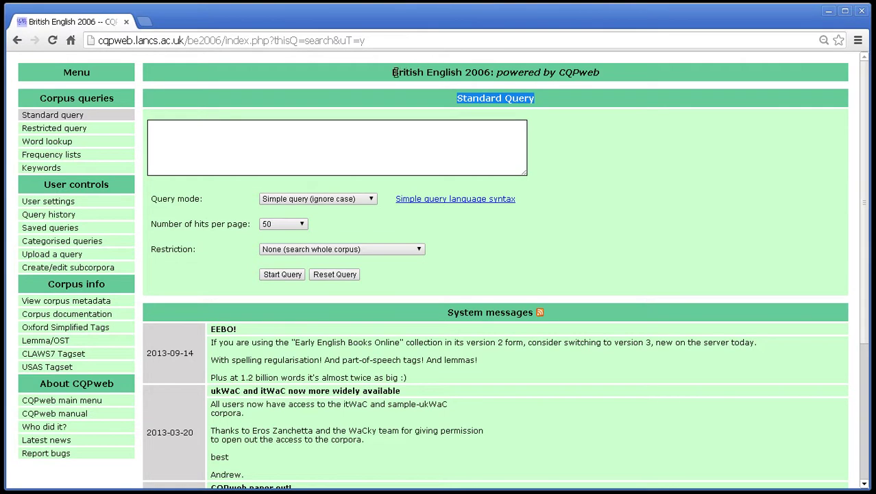
{"action": "left_click_drag", "start_coordinate": [392, 72], "coordinate": [491, 71]}
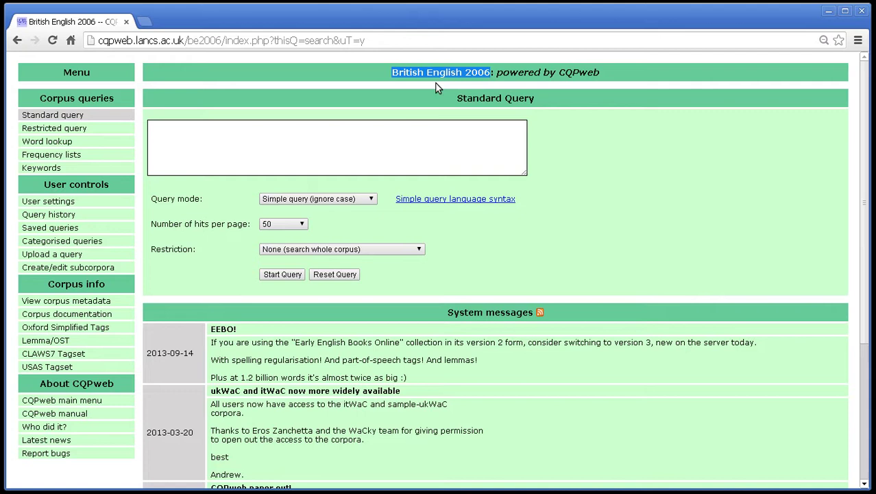
{"action": "left_click", "coordinate": [363, 75]}
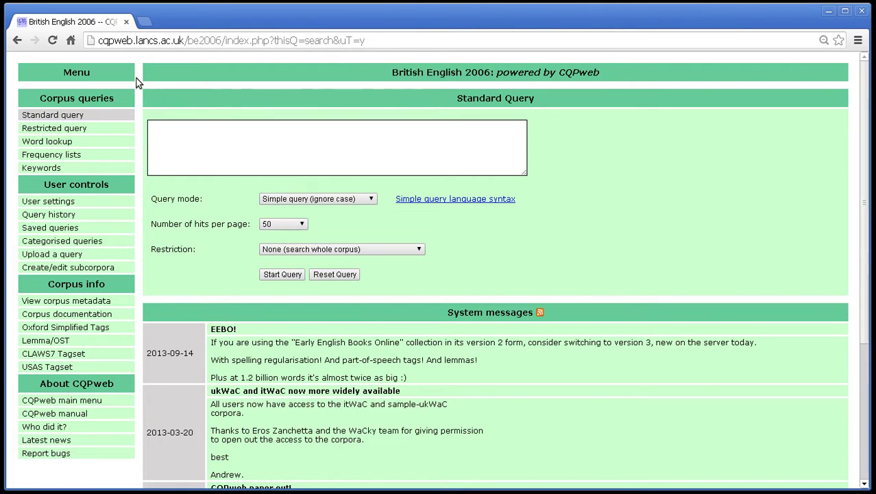
{"action": "left_click_drag", "start_coordinate": [180, 41], "coordinate": [100, 41]}
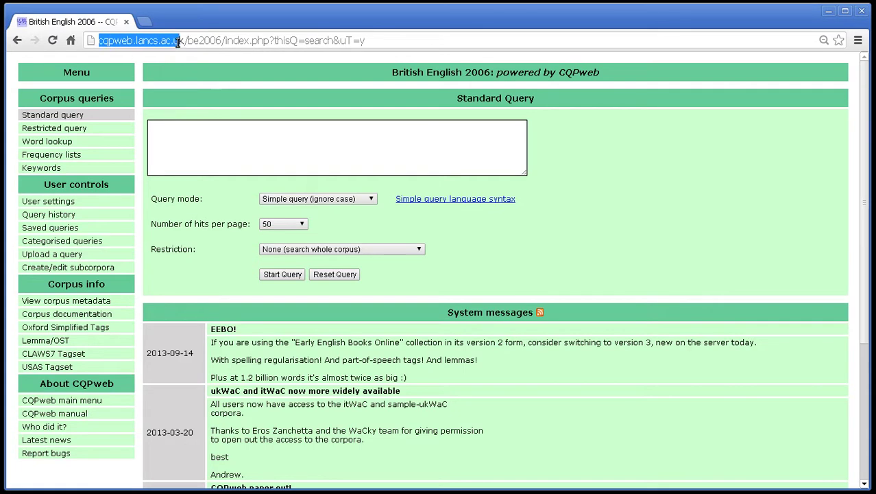
{"action": "left_click_drag", "start_coordinate": [178, 43], "coordinate": [184, 42]}
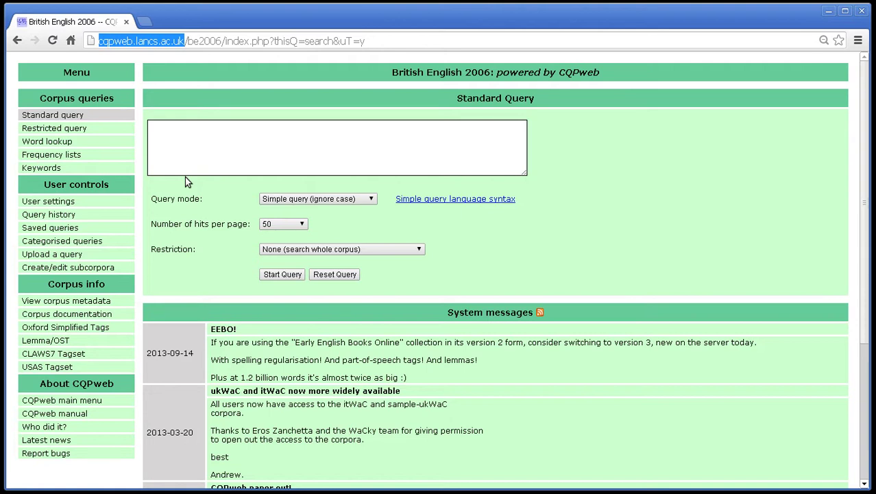
{"action": "left_click", "coordinate": [146, 182]}
{"action": "scroll", "coordinate": [145, 181], "scroll_direction": "down", "scroll_amount": 3}
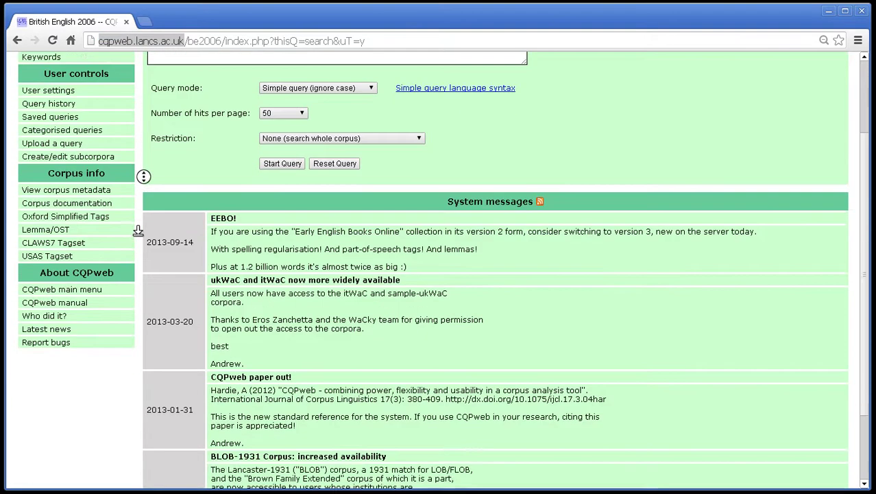
{"action": "left_click_drag", "start_coordinate": [82, 474], "coordinate": [17, 476]}
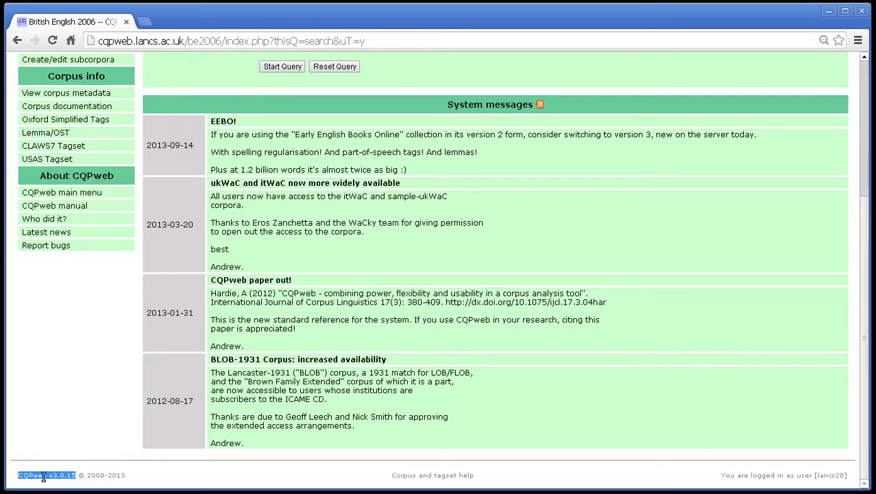
{"action": "left_click", "coordinate": [92, 474]}
{"action": "scroll", "coordinate": [129, 458], "scroll_direction": "up", "scroll_amount": 3}
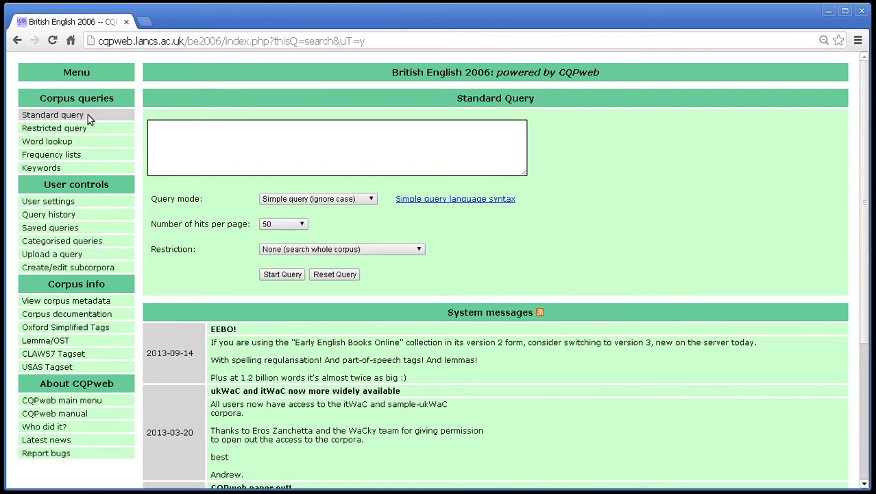
View the Frequency lists page of the corpus and return to the Standard Query page
{"action": "left_click_drag", "start_coordinate": [88, 115], "coordinate": [30, 115]}
{"action": "triple_click", "coordinate": [30, 115]}
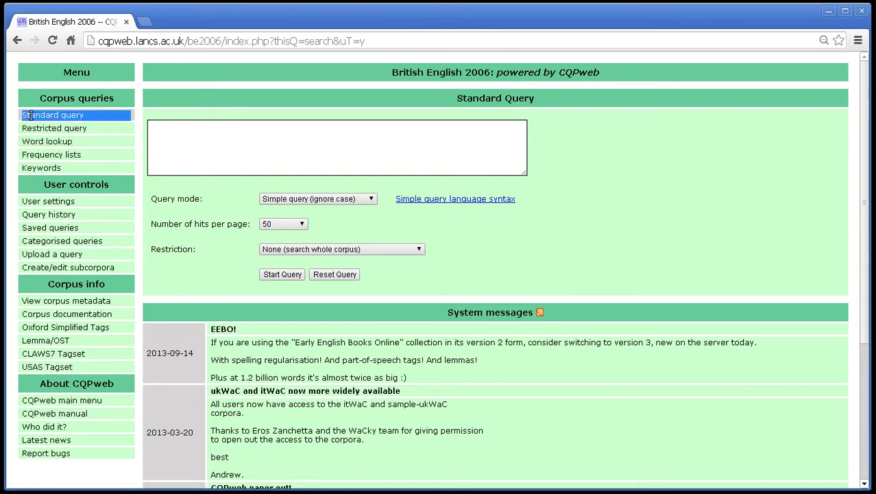
{"action": "left_click", "coordinate": [30, 115]}
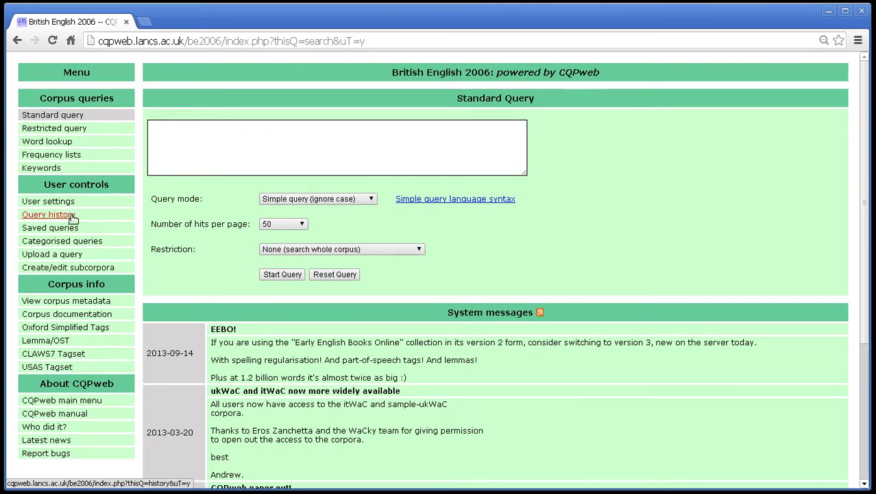
{"action": "left_click", "coordinate": [48, 155]}
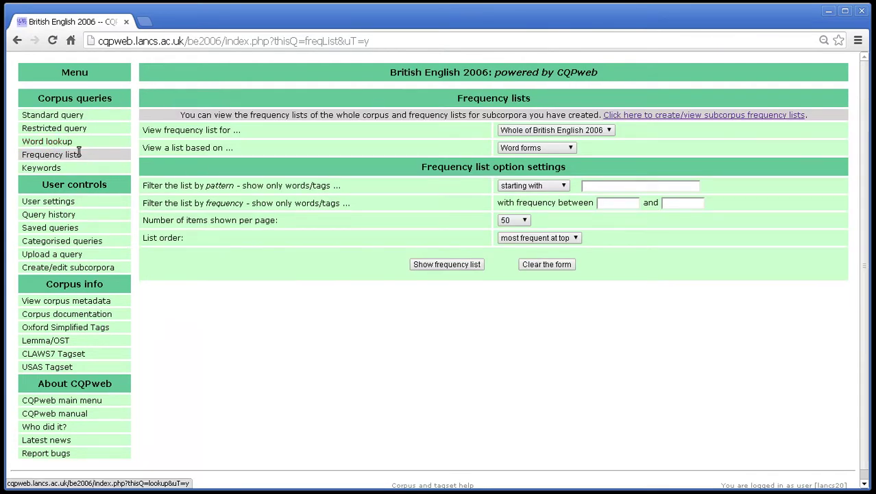
{"action": "left_click", "coordinate": [57, 114]}
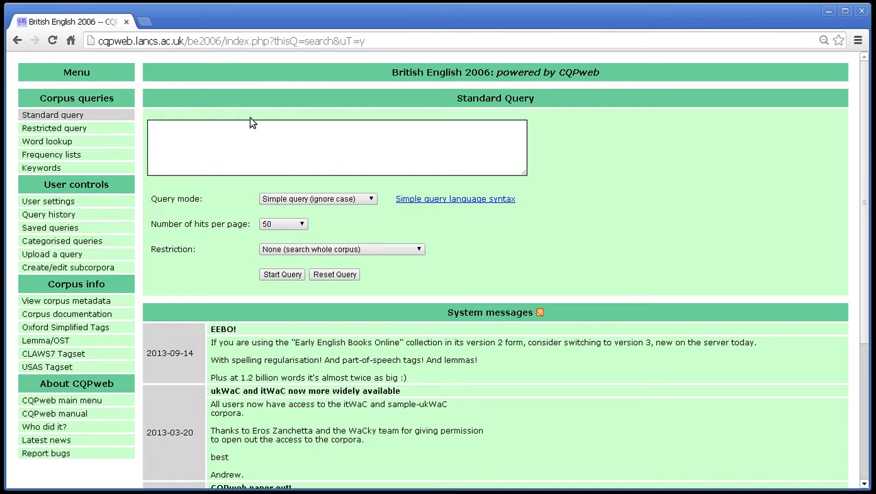
Look over the system messages below the standard query form and return to the query form
{"action": "middle_click", "coordinate": [545, 255]}
{"action": "middle_click", "coordinate": [501, 287]}
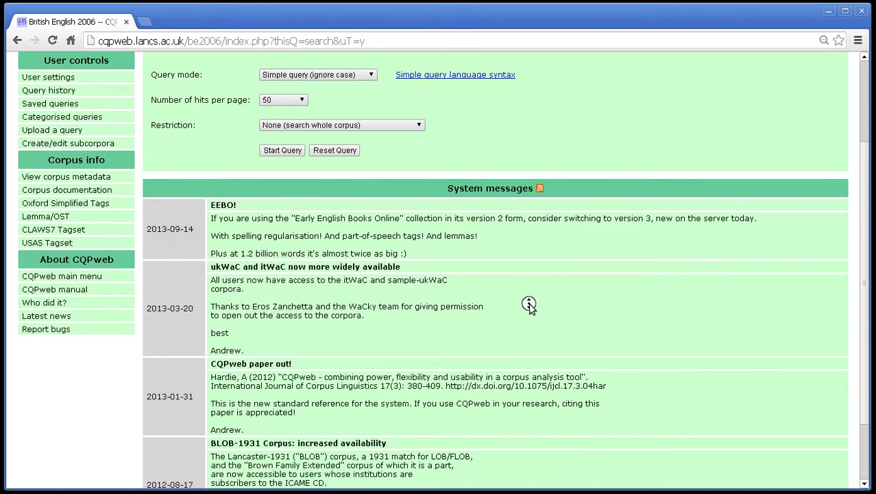
{"action": "scroll", "coordinate": [526, 303], "scroll_direction": "down", "scroll_amount": 1}
{"action": "middle_click", "coordinate": [539, 348]}
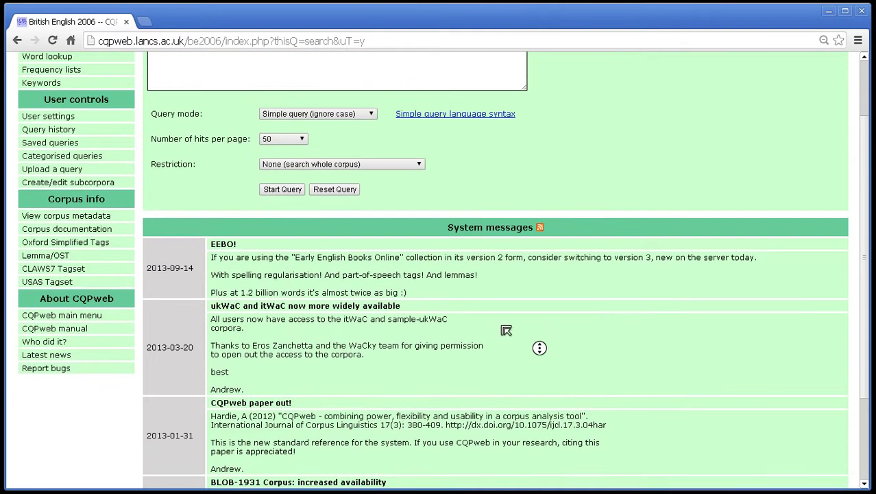
{"action": "middle_click", "coordinate": [505, 329]}
{"action": "middle_click", "coordinate": [399, 329]}
{"action": "middle_click", "coordinate": [441, 296]}
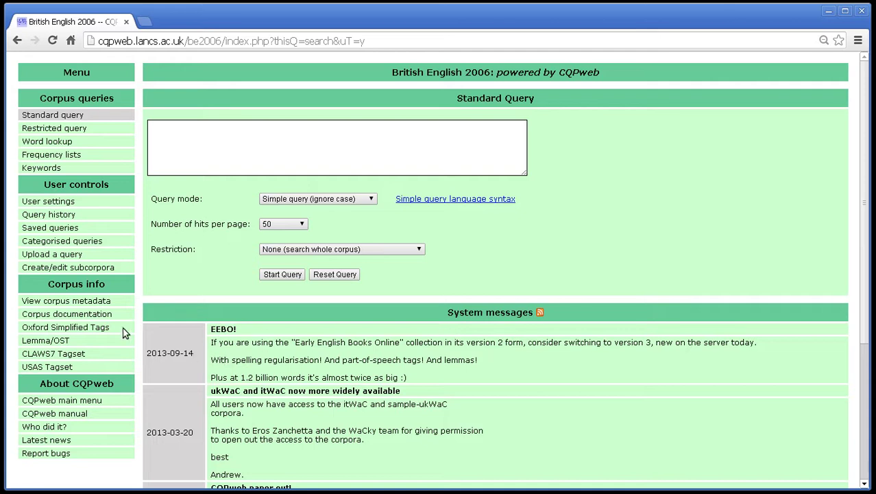
Run a simple, case-ignoring query for "however" across the whole British English 2006 corpus
{"action": "left_click", "coordinate": [360, 155]}
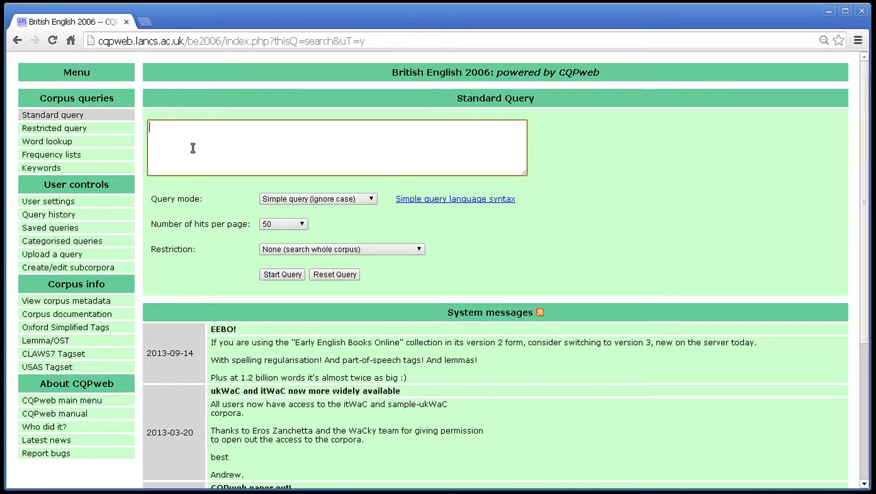
{"action": "type", "text": "however"}
{"action": "left_click", "coordinate": [278, 274]}
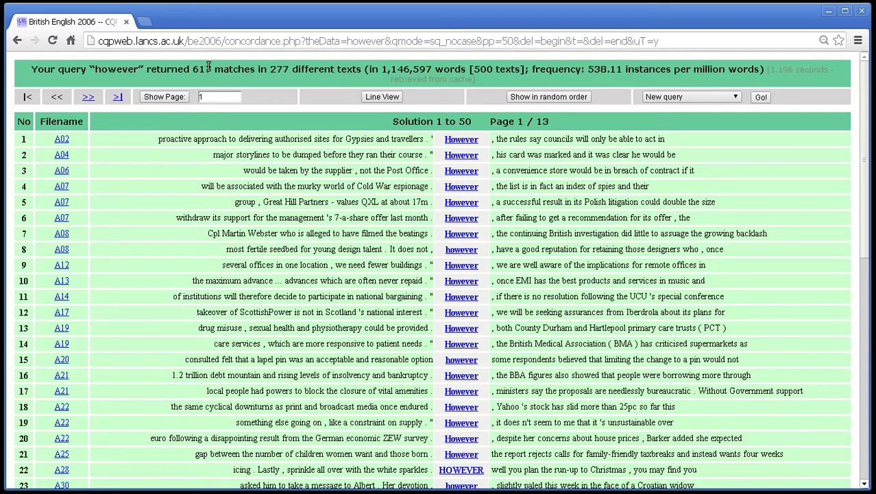
Examine the match count in the results heading and the first page of concordance lines for "however"
{"action": "left_click_drag", "start_coordinate": [193, 68], "coordinate": [290, 70]}
{"action": "middle_click", "coordinate": [361, 178]}
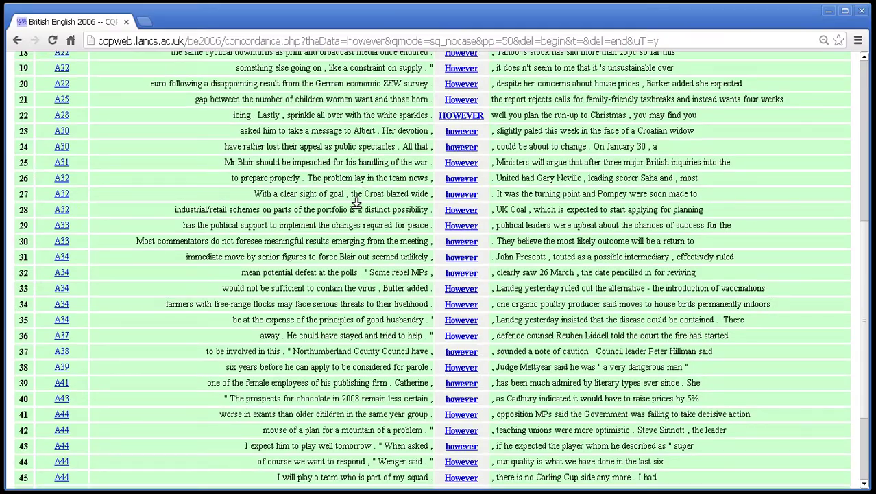
{"action": "left_click", "coordinate": [357, 194]}
{"action": "middle_click", "coordinate": [357, 190]}
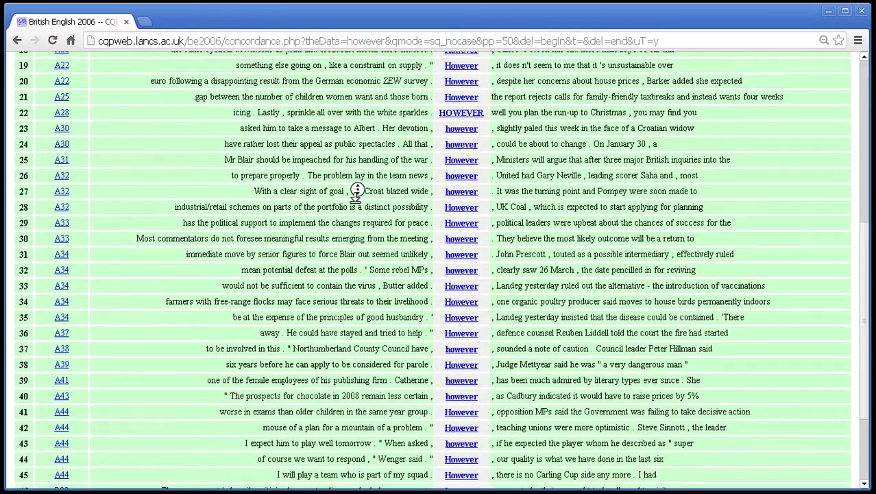
{"action": "middle_click", "coordinate": [354, 257]}
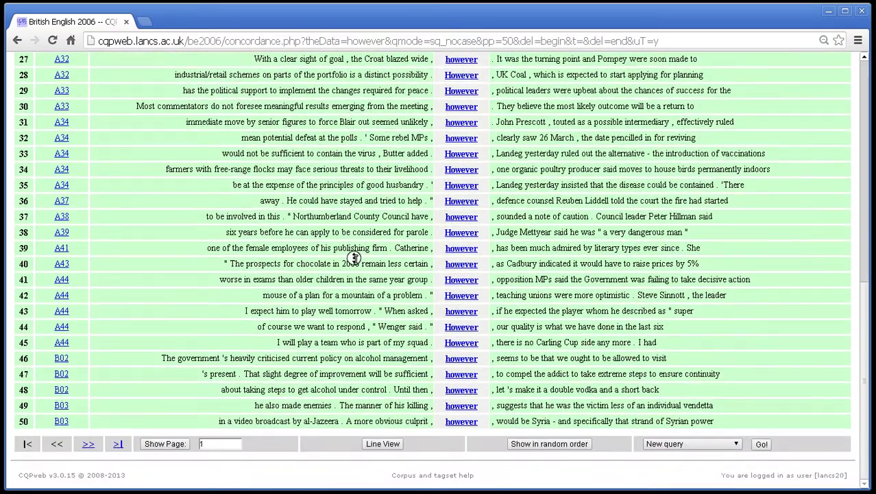
{"action": "left_click", "coordinate": [591, 121]}
{"action": "left_click", "coordinate": [647, 126]}
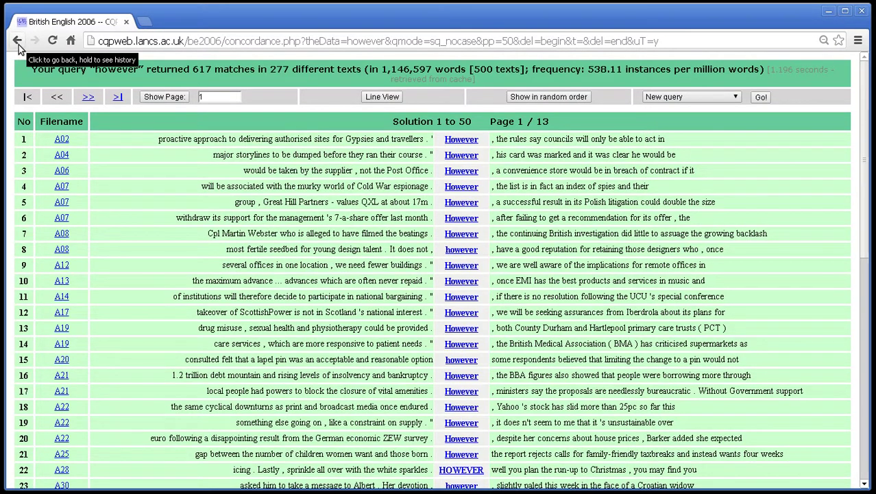
Start a new query from the "however" results and place the cursor in the empty query box
{"action": "left_click", "coordinate": [656, 99]}
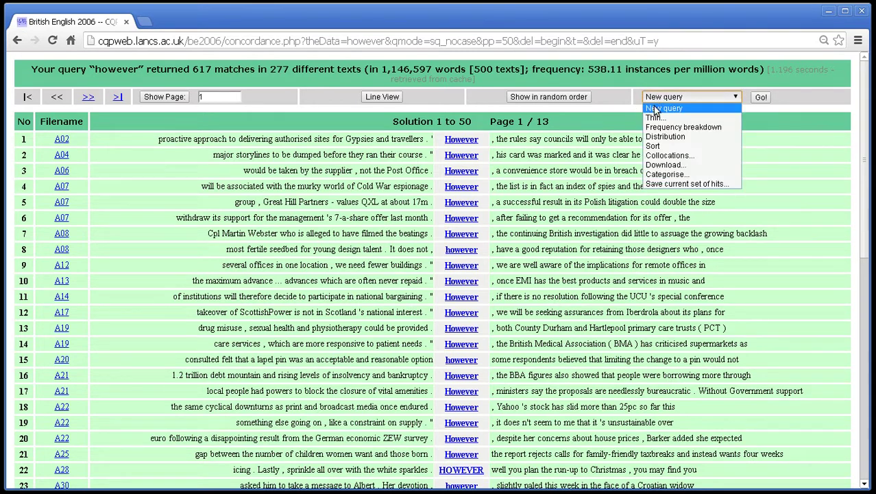
{"action": "left_click", "coordinate": [658, 109]}
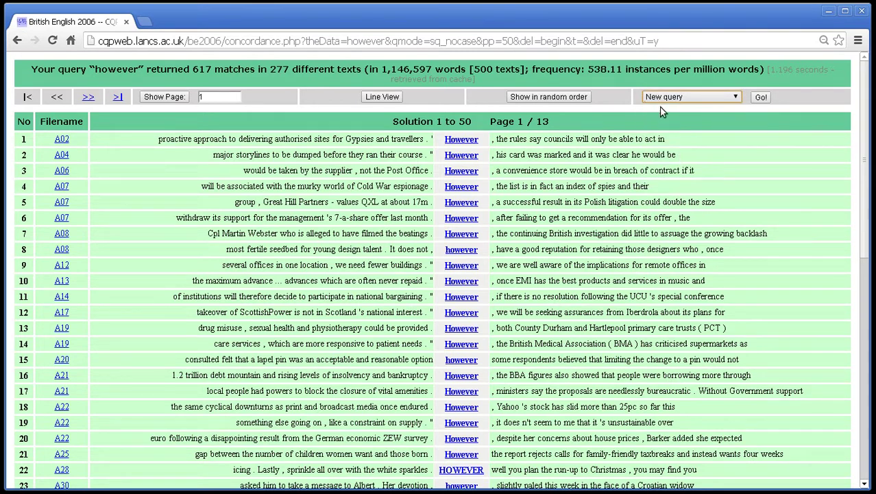
{"action": "left_click", "coordinate": [761, 96]}
{"action": "left_click", "coordinate": [355, 134]}
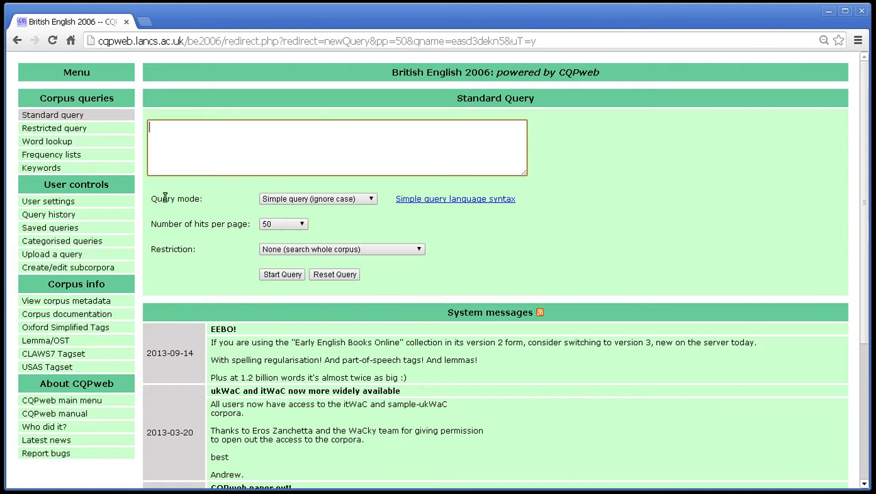
Review the available query modes for the standard query, keeping Simple query (ignore case)
{"action": "left_click_drag", "start_coordinate": [151, 199], "coordinate": [215, 200]}
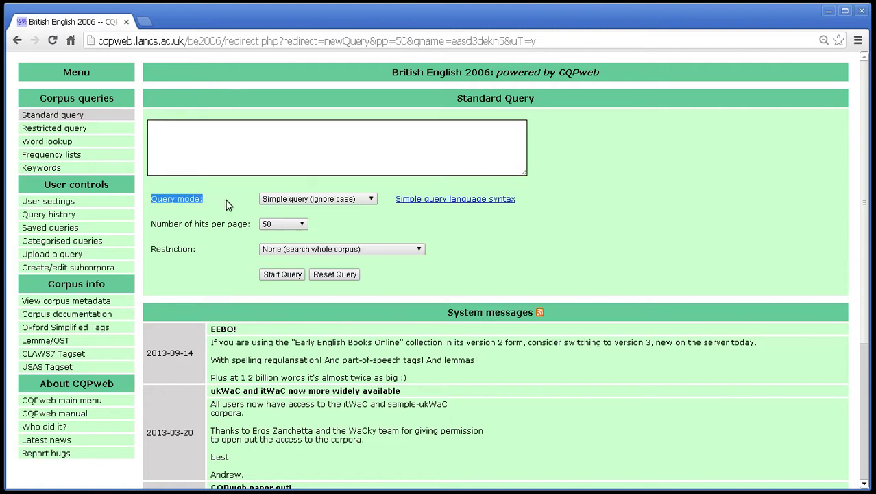
{"action": "left_click", "coordinate": [242, 203]}
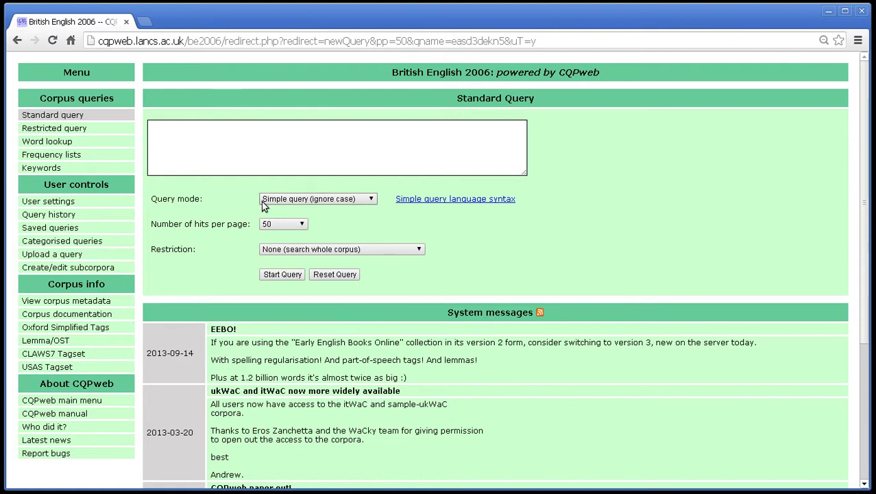
{"action": "left_click", "coordinate": [274, 204]}
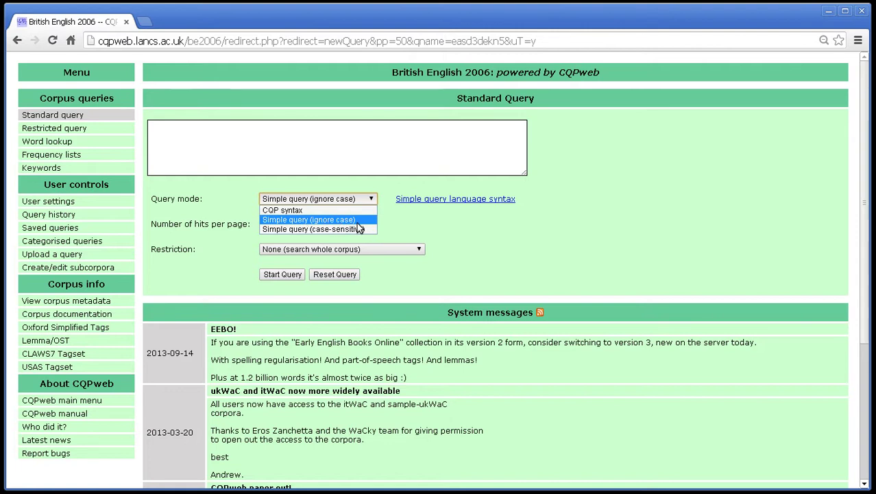
{"action": "left_click", "coordinate": [367, 145]}
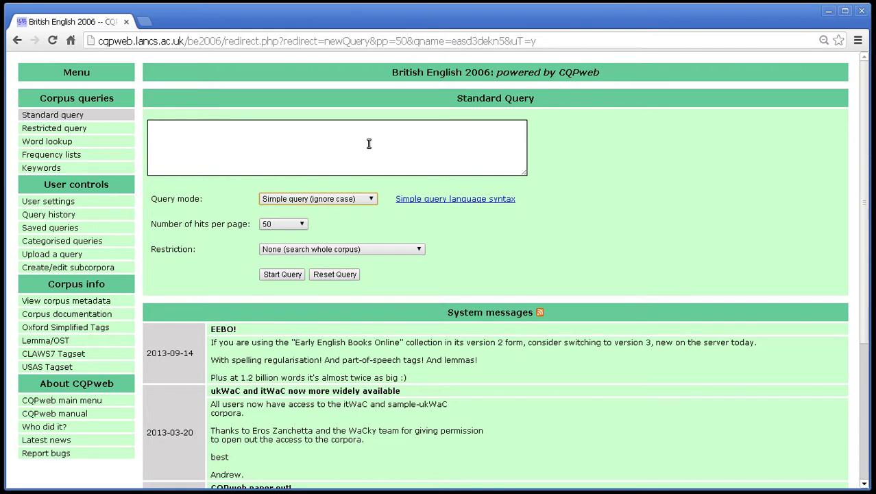
Enter "however", "However" and "HOWEVER" on three separate lines of the query box
{"action": "left_click", "coordinate": [352, 140]}
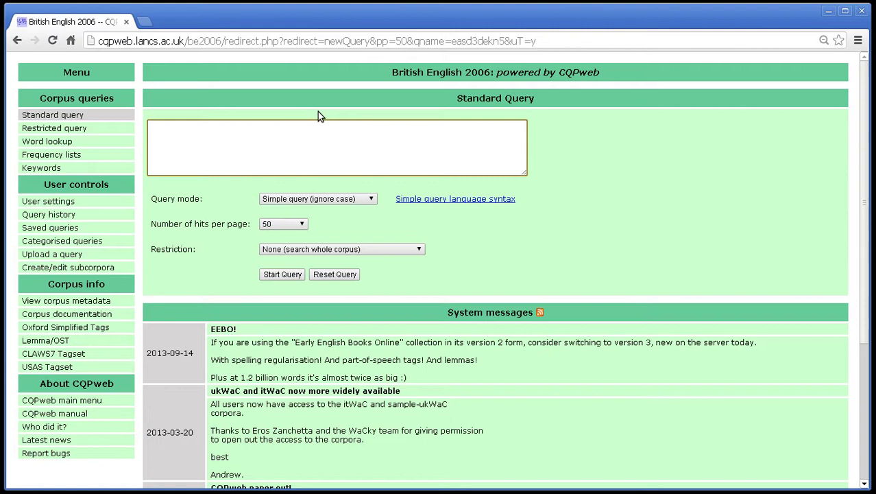
{"action": "type", "text": "however"}
{"action": "key", "text": "Return"}
{"action": "type", "text": "However"}
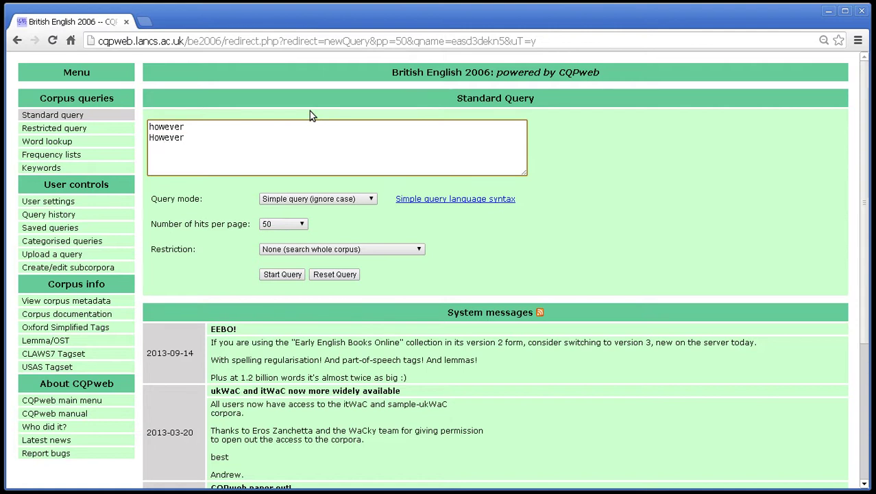
{"action": "key", "text": "Return"}
{"action": "type", "text": "HOWEVER"}
Remove the "however" and "However" lines from the query and run it for "HOWEVER" alone, ignoring case
{"action": "left_click_drag", "start_coordinate": [201, 139], "coordinate": [142, 111]}
{"action": "key", "text": "BackSpace"}
{"action": "key", "text": "Delete"}
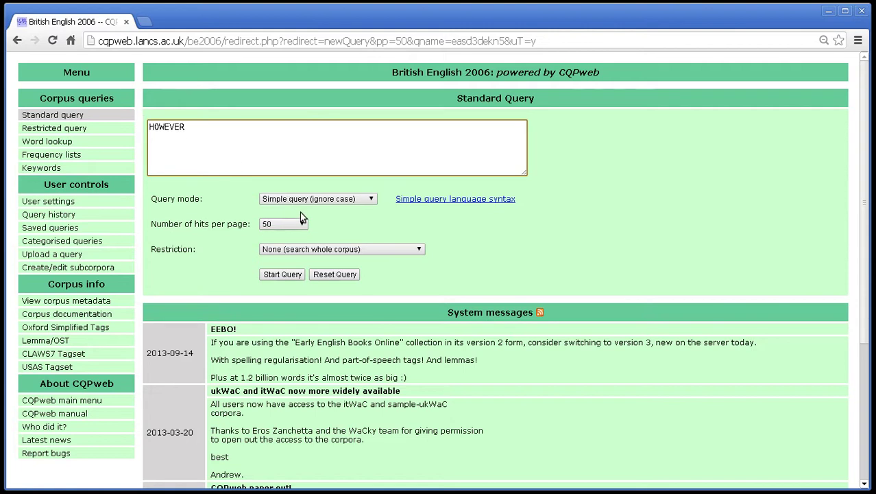
{"action": "left_click", "coordinate": [284, 275]}
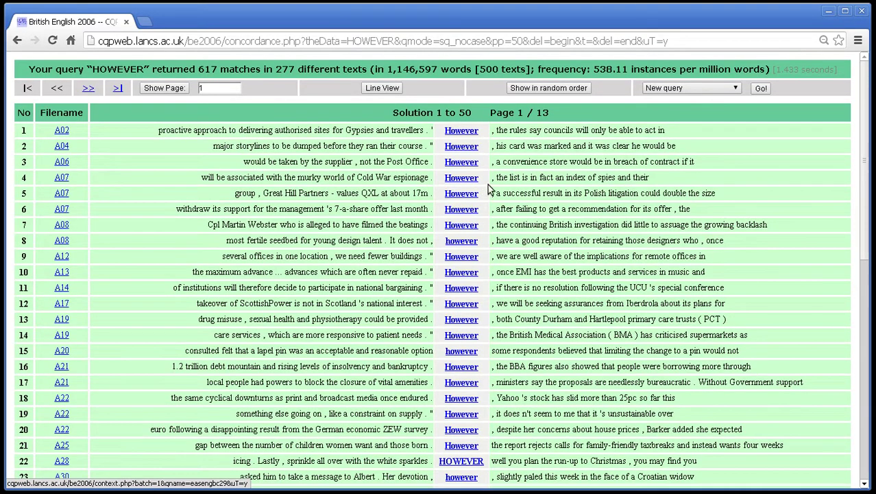
Compare the differently capitalised hits in the "HOWEVER" concordance and start a new query
{"action": "left_click_drag", "start_coordinate": [480, 351], "coordinate": [444, 336]}
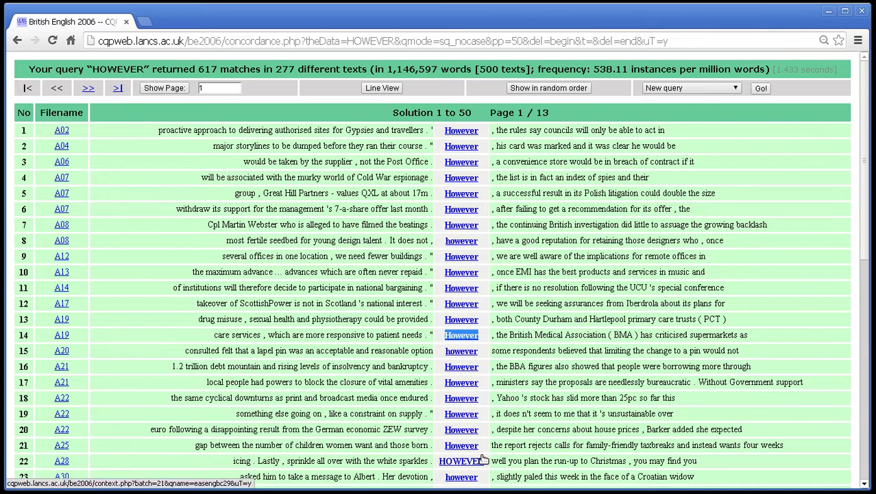
{"action": "left_click_drag", "start_coordinate": [484, 460], "coordinate": [137, 461]}
{"action": "left_click", "coordinate": [636, 148]}
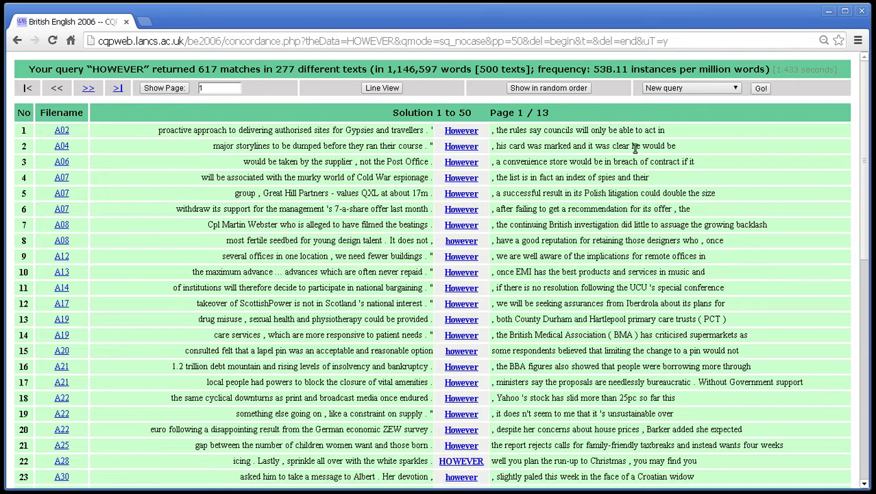
{"action": "left_click", "coordinate": [761, 88]}
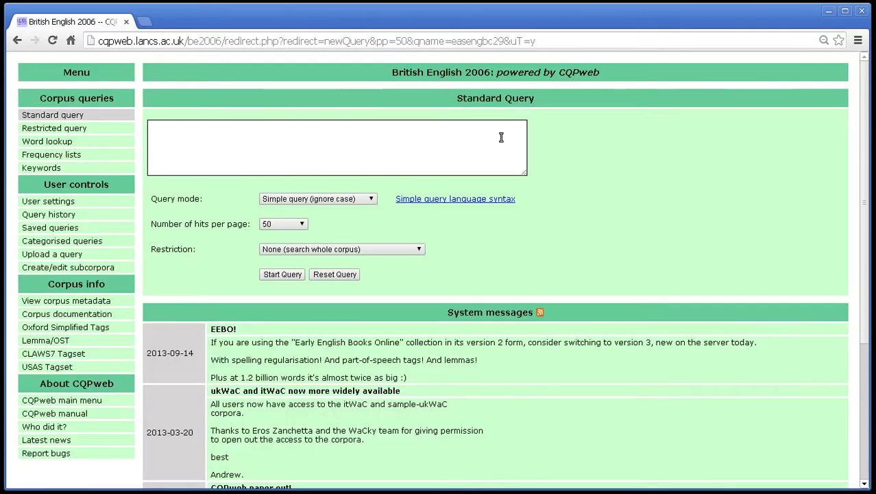
Run a standard query for "However" in Simple query (case-sensitive) mode across the whole corpus
{"action": "left_click", "coordinate": [501, 138]}
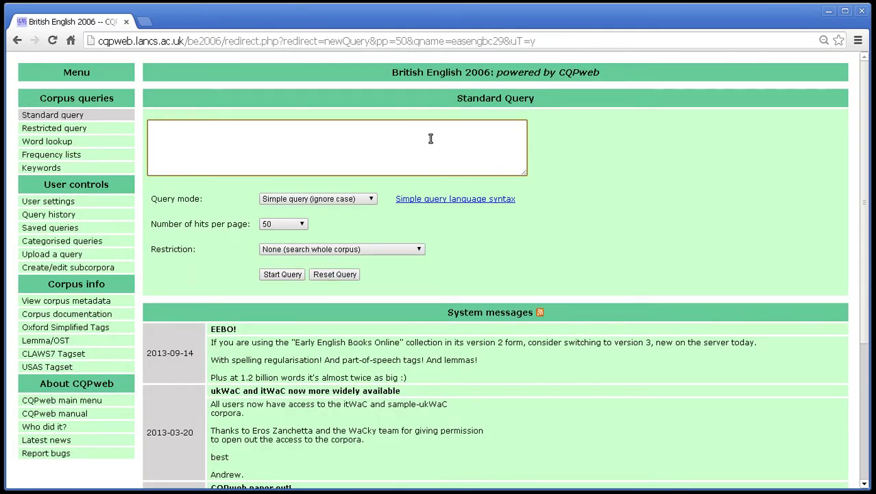
{"action": "type", "text": "However"}
{"action": "left_click", "coordinate": [316, 200]}
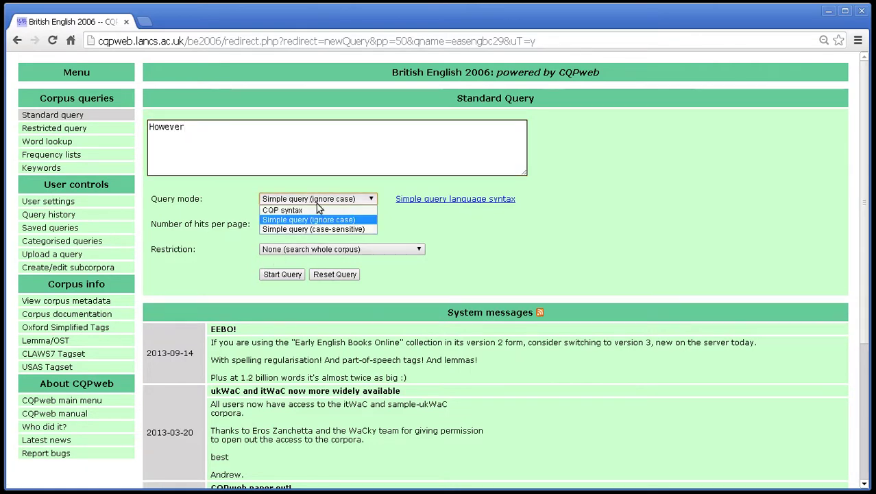
{"action": "left_click", "coordinate": [353, 231]}
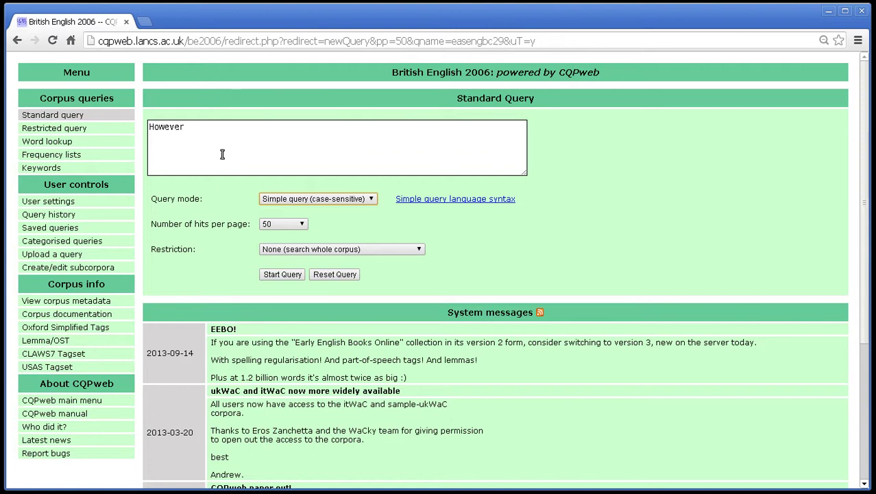
{"action": "left_click", "coordinate": [288, 274]}
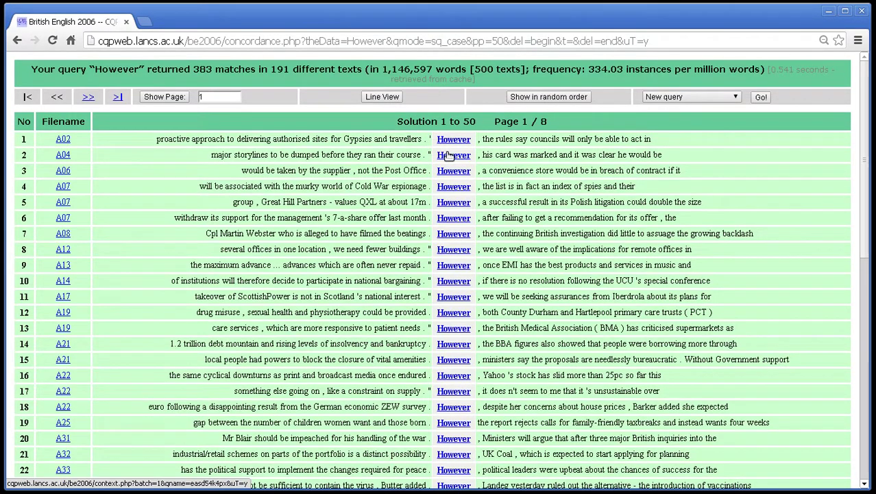
Check the capitalisation of the hits in the "However" concordance and return to the query form
{"action": "middle_click", "coordinate": [504, 170]}
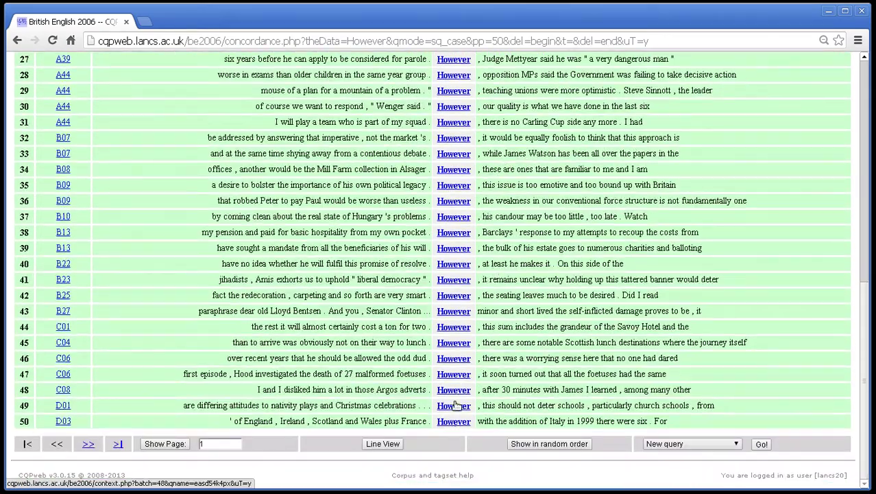
{"action": "middle_click", "coordinate": [551, 354]}
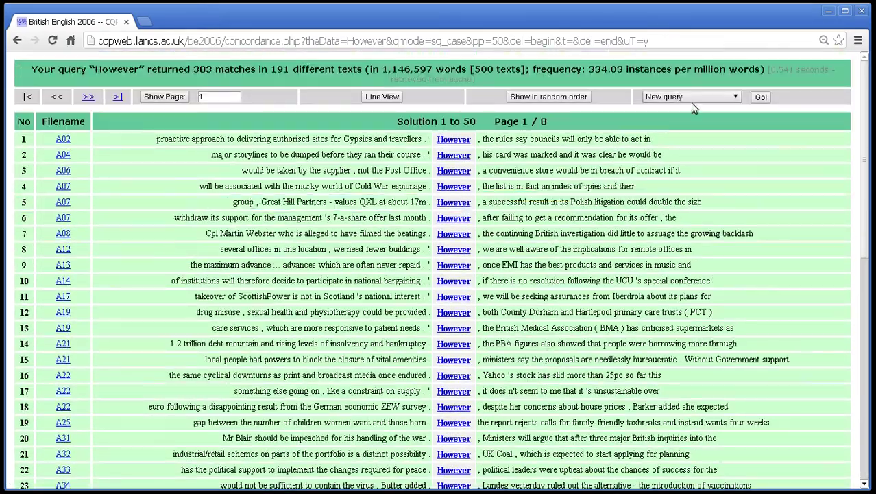
{"action": "left_click", "coordinate": [761, 96]}
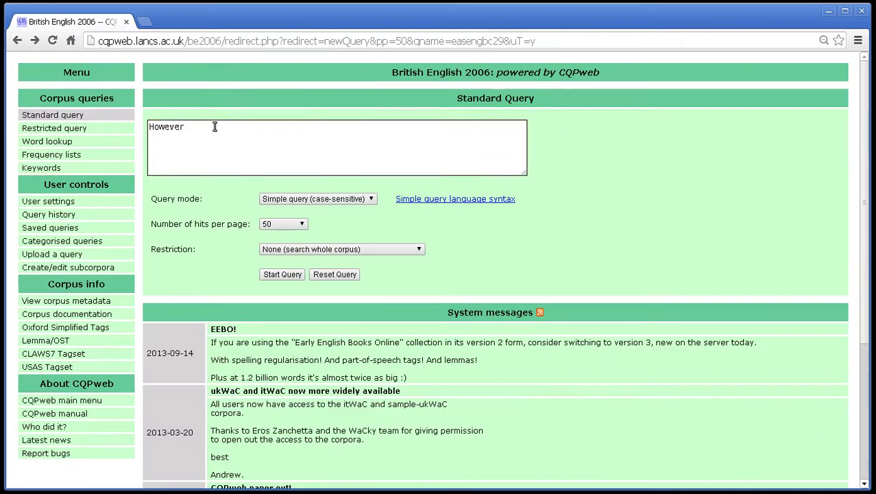
Replace the search term with "HOWEVER" and run the case-sensitive query
{"action": "left_click_drag", "start_coordinate": [215, 126], "coordinate": [6, 117]}
{"action": "type", "text": "HOWEVER"}
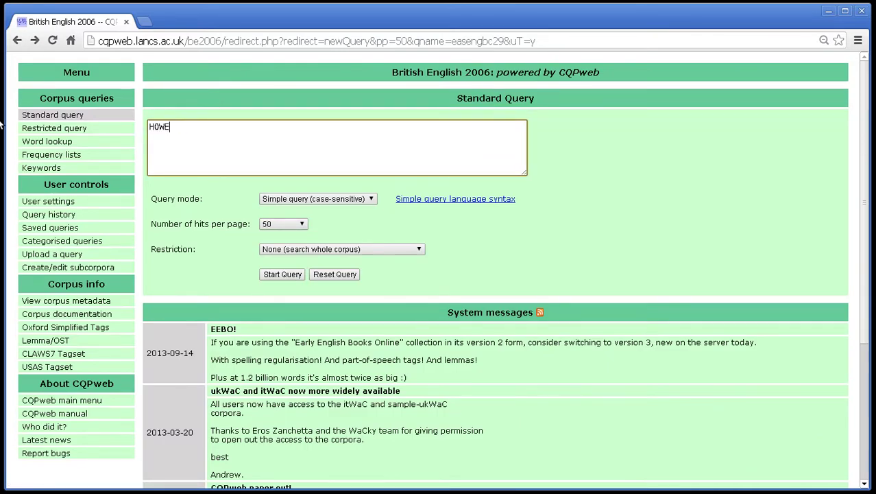
{"action": "left_click", "coordinate": [281, 276]}
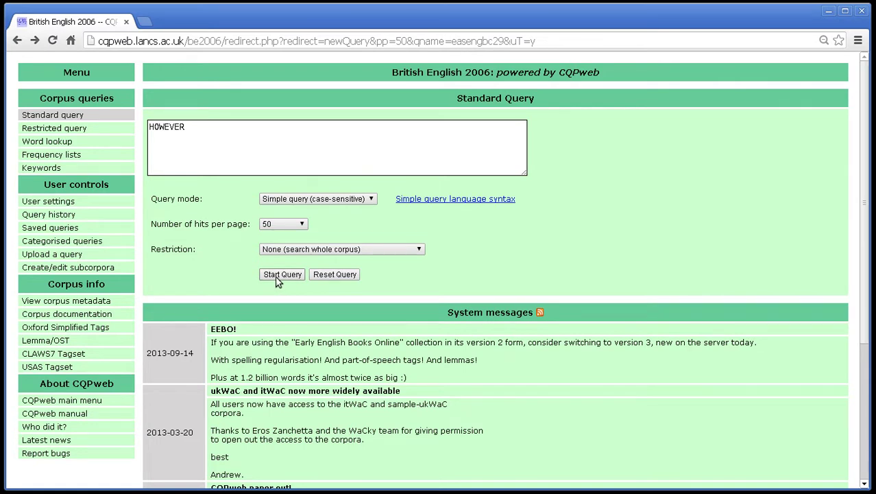
{"action": "left_click", "coordinate": [273, 277]}
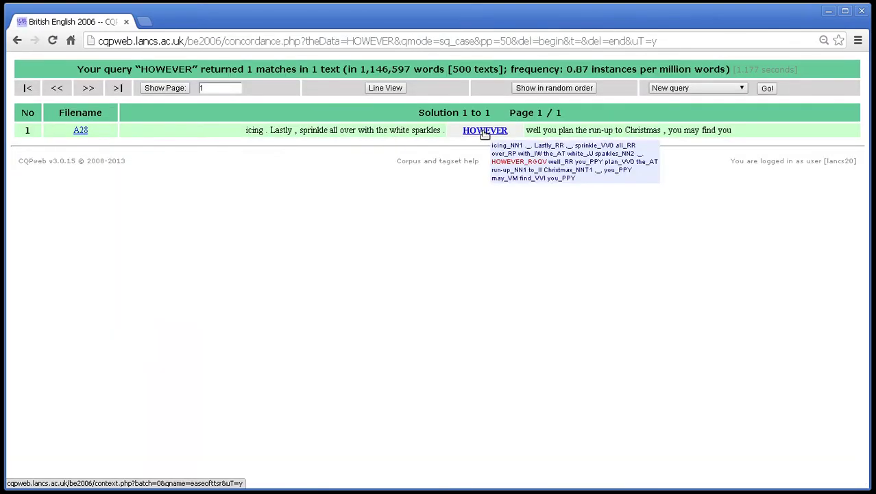
Start a new query and review the query modes, keeping Simple query (ignore case)
{"action": "left_click", "coordinate": [767, 89]}
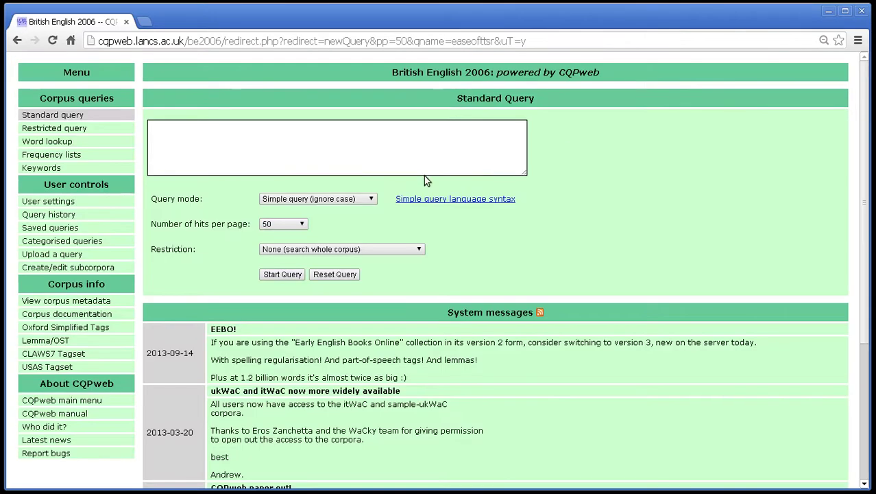
{"action": "left_click", "coordinate": [371, 199]}
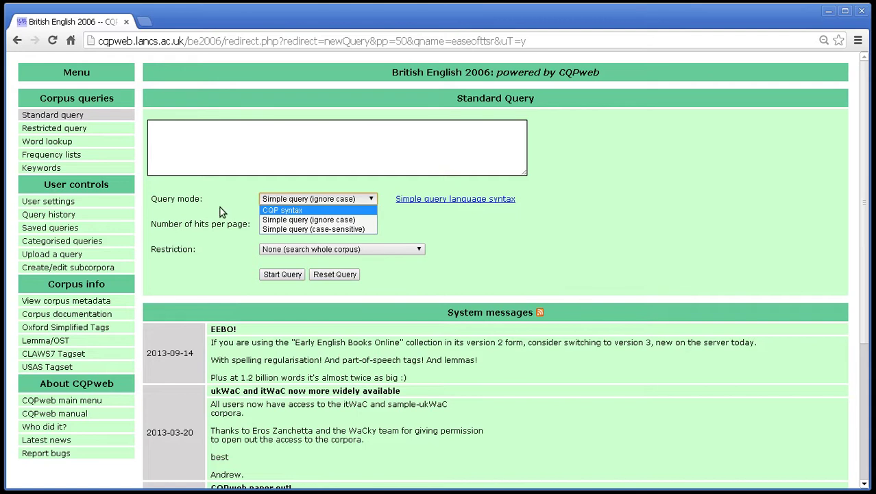
{"action": "left_click", "coordinate": [264, 220]}
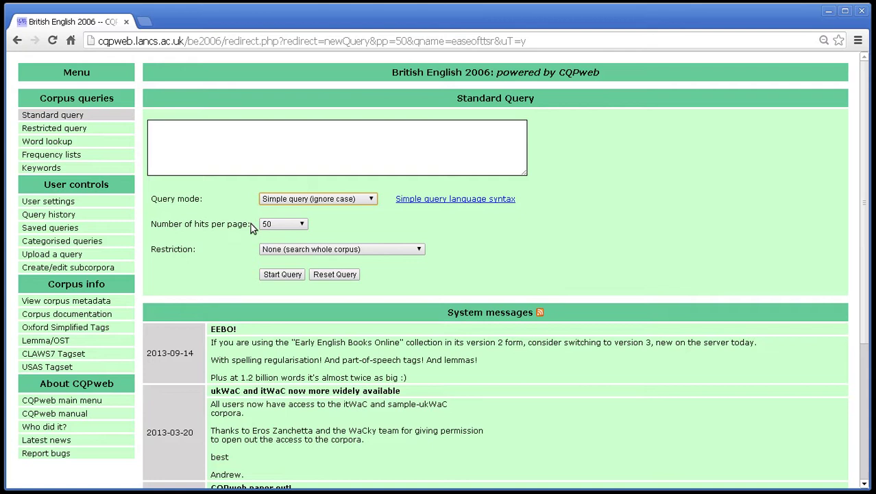
Review the choices for the number of hits per page and set it to 250
{"action": "left_click", "coordinate": [301, 226]}
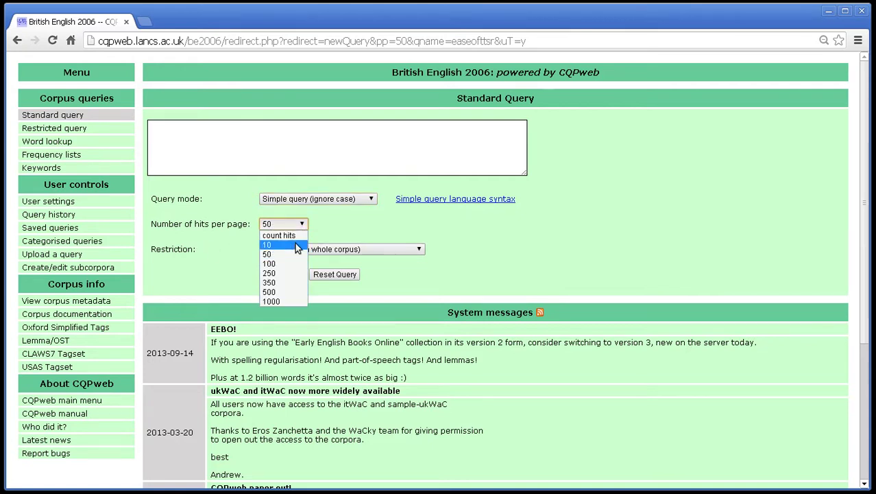
{"action": "left_click", "coordinate": [254, 229]}
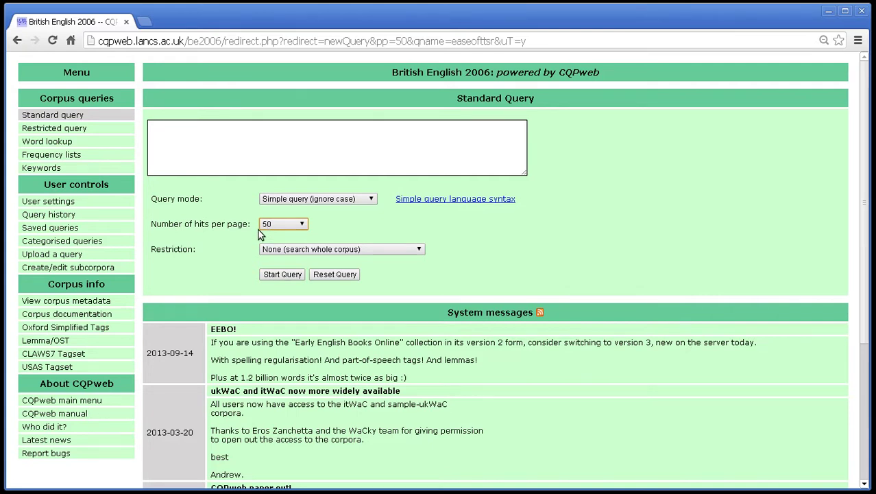
{"action": "left_click", "coordinate": [267, 225]}
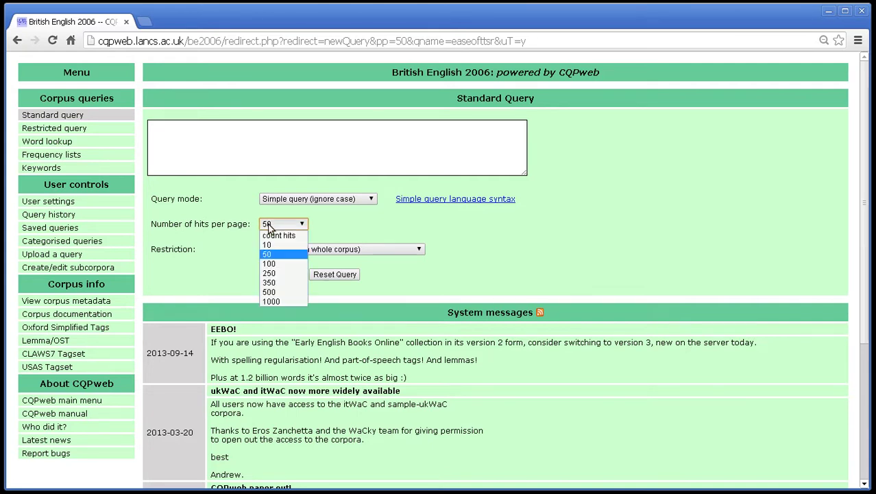
{"action": "left_click", "coordinate": [269, 227]}
{"action": "left_click", "coordinate": [274, 226]}
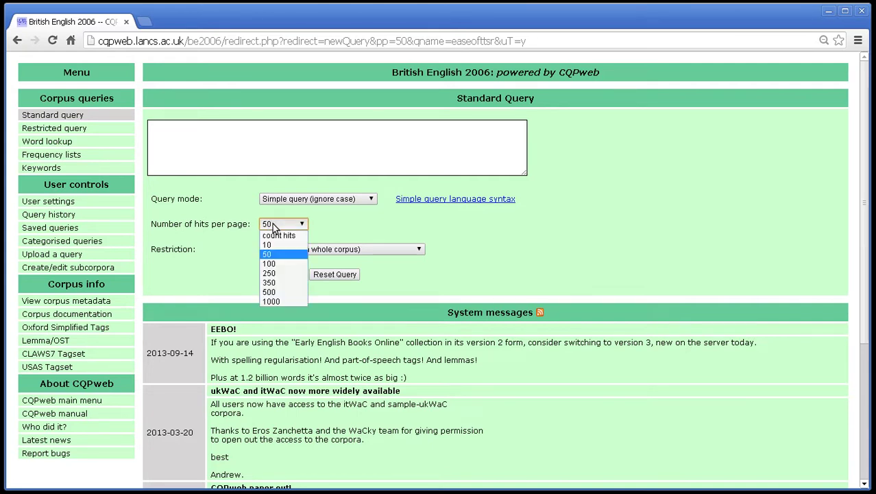
{"action": "left_click", "coordinate": [272, 276]}
Enter "the" as the search term and run the query over the whole corpus
{"action": "left_click", "coordinate": [302, 155]}
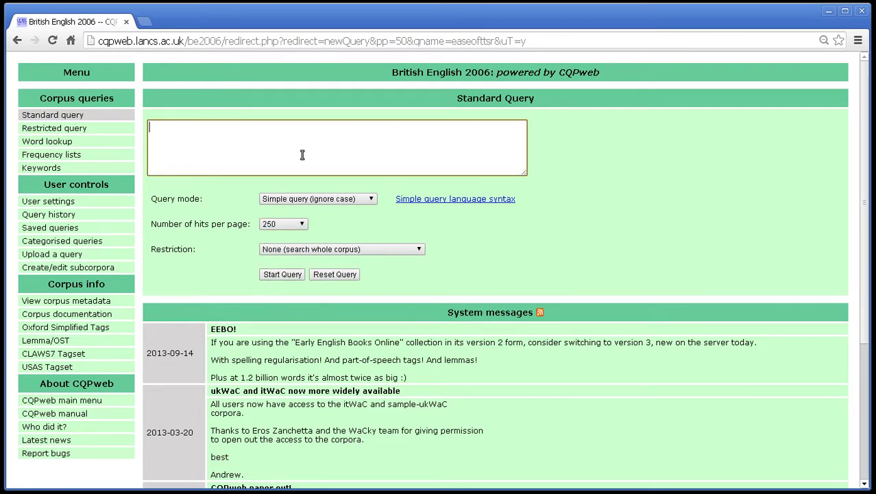
{"action": "type", "text": "the"}
{"action": "left_click", "coordinate": [271, 279]}
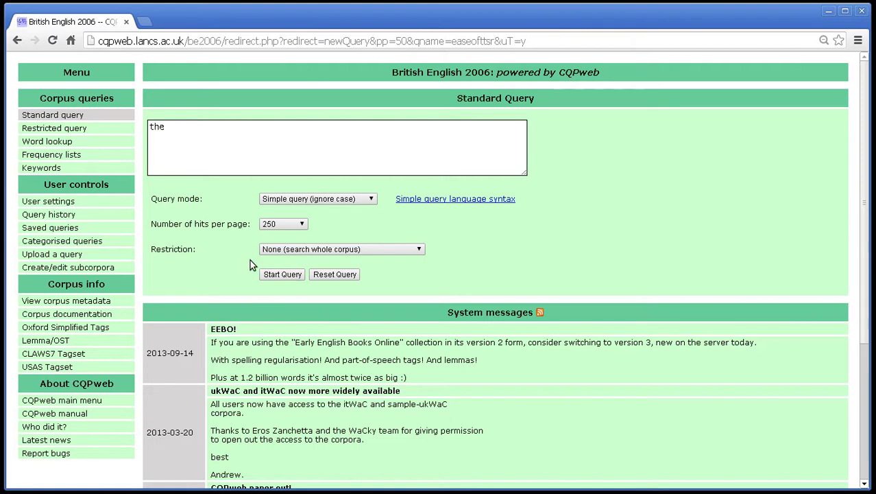
{"action": "left_click", "coordinate": [288, 274]}
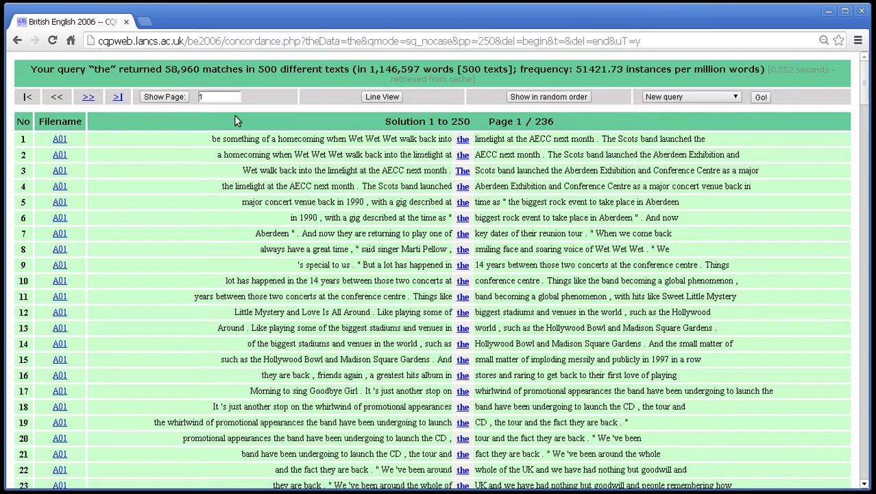
Examine the first page of the "the" concordance through to its last line
{"action": "scroll", "coordinate": [404, 148], "scroll_direction": "down", "scroll_amount": 1}
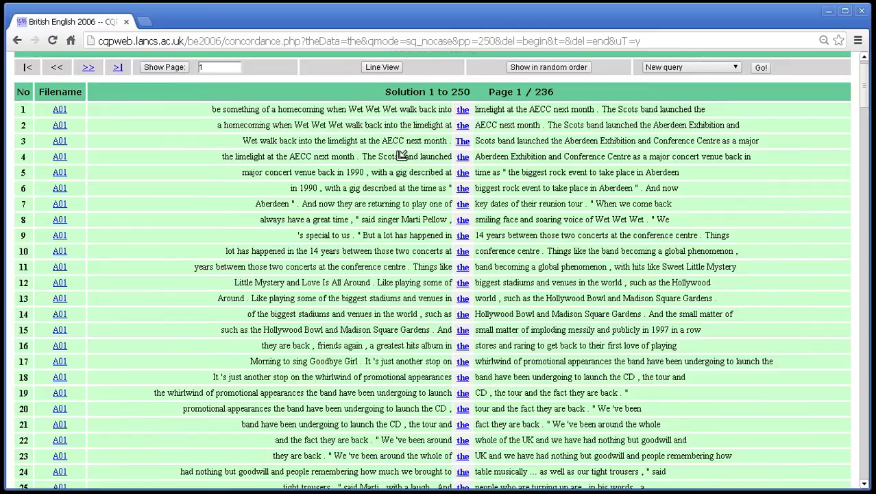
{"action": "scroll", "coordinate": [405, 142], "scroll_direction": "down", "scroll_amount": 8}
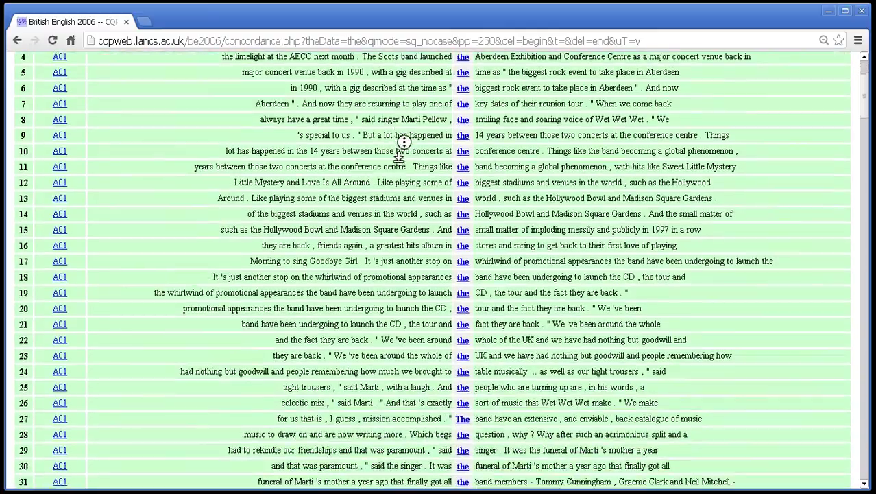
{"action": "scroll", "coordinate": [395, 166], "scroll_direction": "down", "scroll_amount": 20}
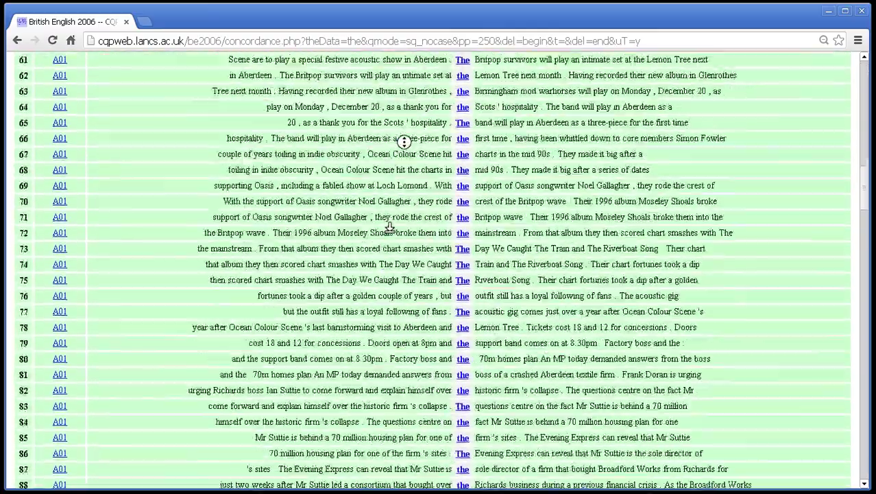
{"action": "scroll", "coordinate": [395, 166], "scroll_direction": "down", "scroll_amount": 9}
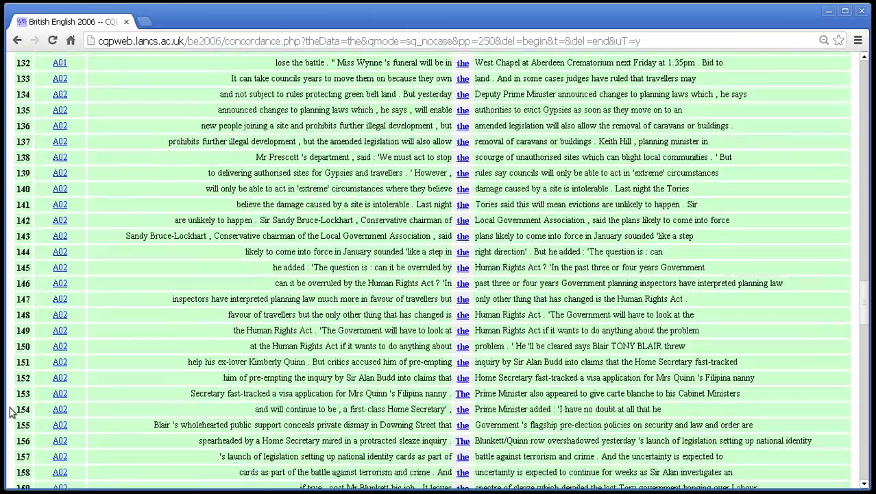
{"action": "middle_click", "coordinate": [257, 233]}
{"action": "scroll", "coordinate": [255, 303], "scroll_direction": "down", "scroll_amount": 2}
{"action": "scroll", "coordinate": [256, 303], "scroll_direction": "down", "scroll_amount": 20}
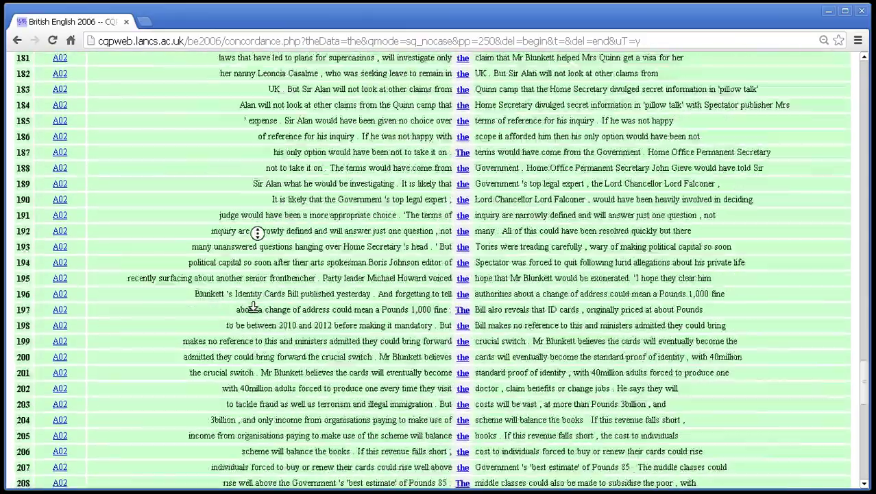
{"action": "scroll", "coordinate": [255, 303], "scroll_direction": "down", "scroll_amount": 5}
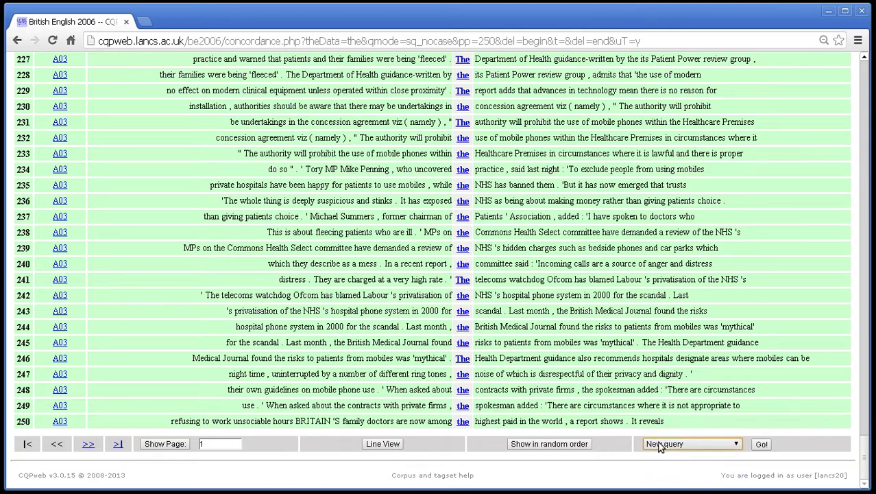
Start a new query for "the" with hits per page set to count hits, and run it ignoring case
{"action": "left_click", "coordinate": [761, 444]}
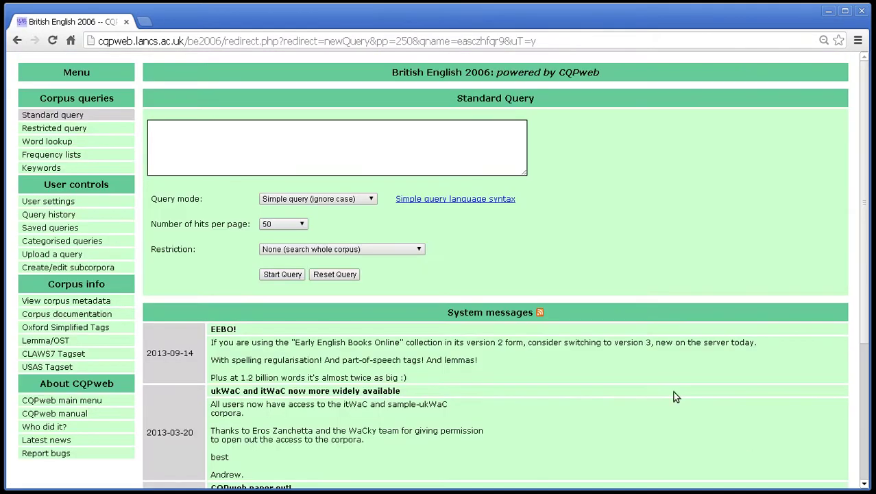
{"action": "left_click", "coordinate": [267, 228]}
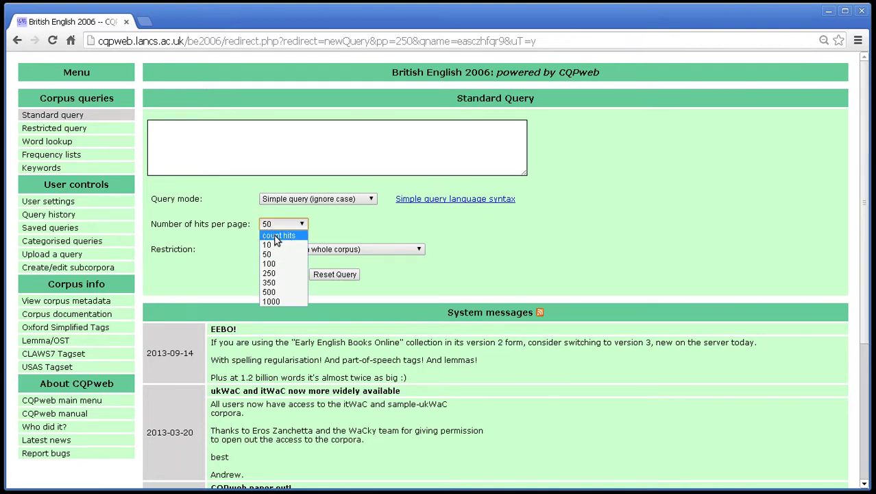
{"action": "left_click", "coordinate": [278, 236]}
{"action": "left_click", "coordinate": [301, 157]}
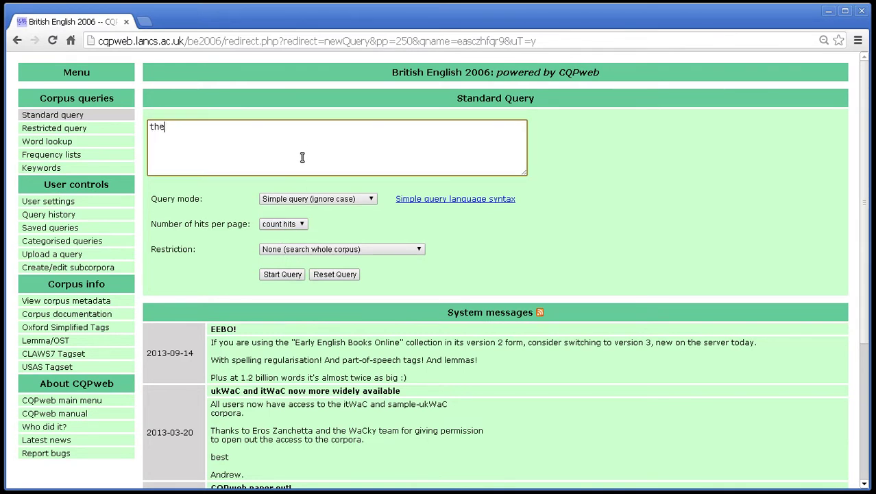
{"action": "left_click", "coordinate": [282, 275]}
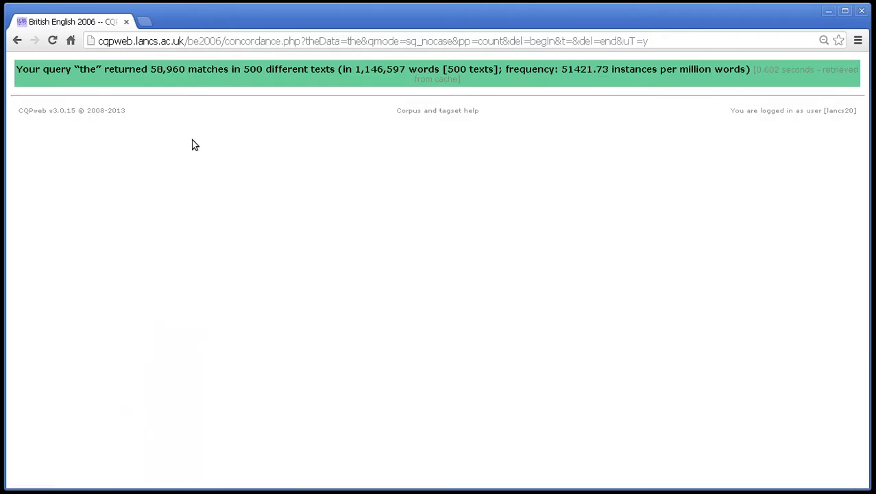
Read the match count in the result summary for "the" and return to the query form
{"action": "left_click_drag", "start_coordinate": [22, 70], "coordinate": [212, 77]}
{"action": "left_click", "coordinate": [212, 77]}
{"action": "left_click_drag", "start_coordinate": [152, 70], "coordinate": [221, 69]}
{"action": "left_click", "coordinate": [213, 71]}
{"action": "left_click", "coordinate": [18, 39]}
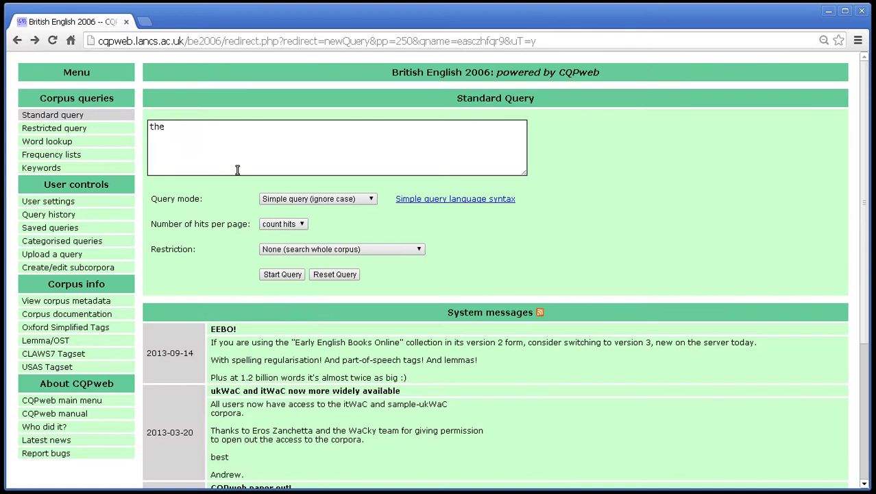
Keep the query mode at Simple query (ignore case) and set the number of hits per page to 50
{"action": "left_click", "coordinate": [295, 199]}
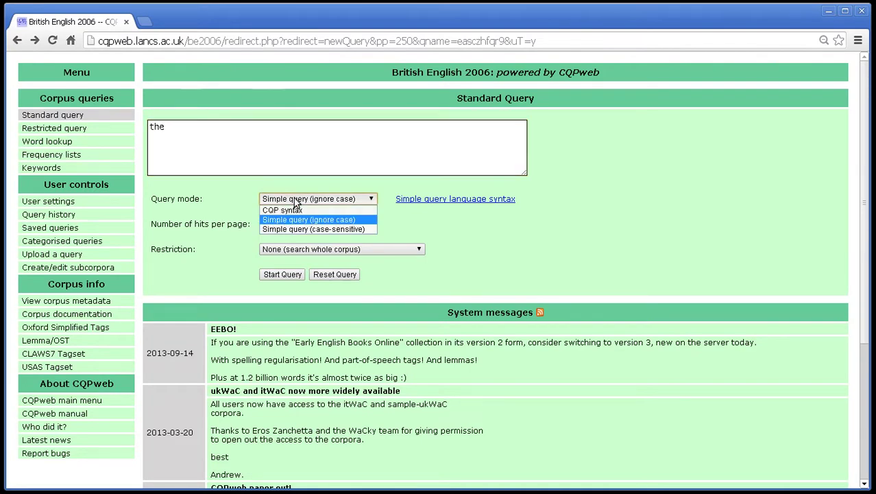
{"action": "left_click", "coordinate": [216, 202]}
{"action": "left_click", "coordinate": [278, 224]}
{"action": "left_click", "coordinate": [232, 219]}
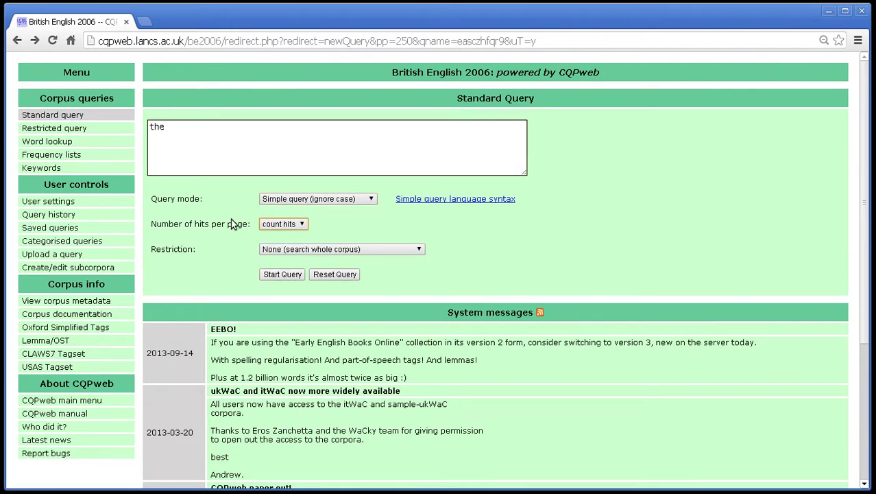
{"action": "left_click", "coordinate": [278, 224]}
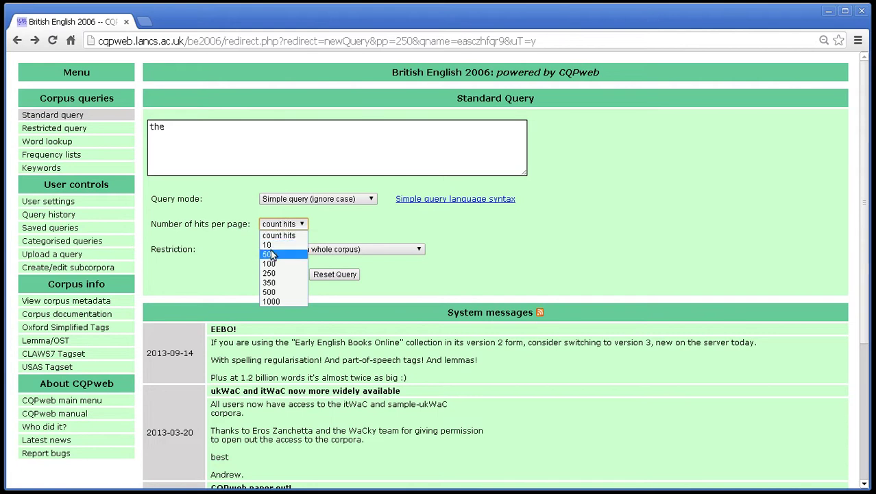
{"action": "left_click", "coordinate": [269, 254]}
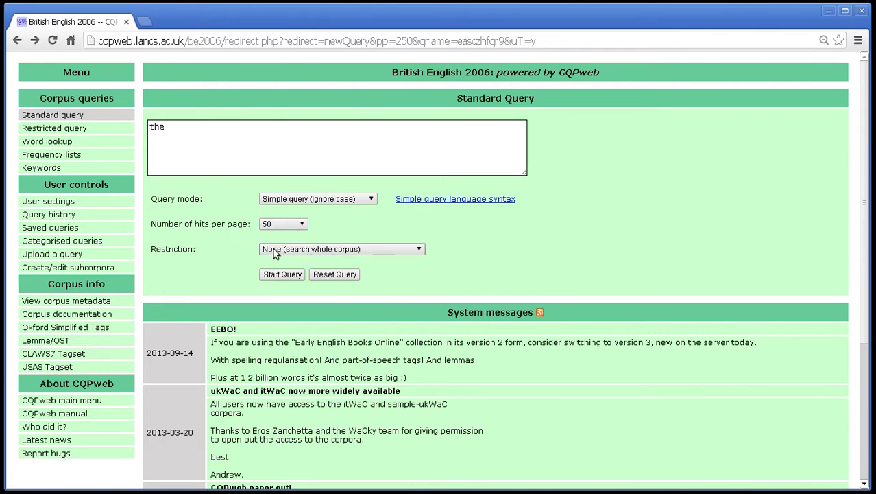
Examine the query's Restriction setting, its available choices and the separate Restricted query option for the British English 2006 corpus
{"action": "left_click", "coordinate": [276, 252]}
{"action": "double_click", "coordinate": [181, 251]}
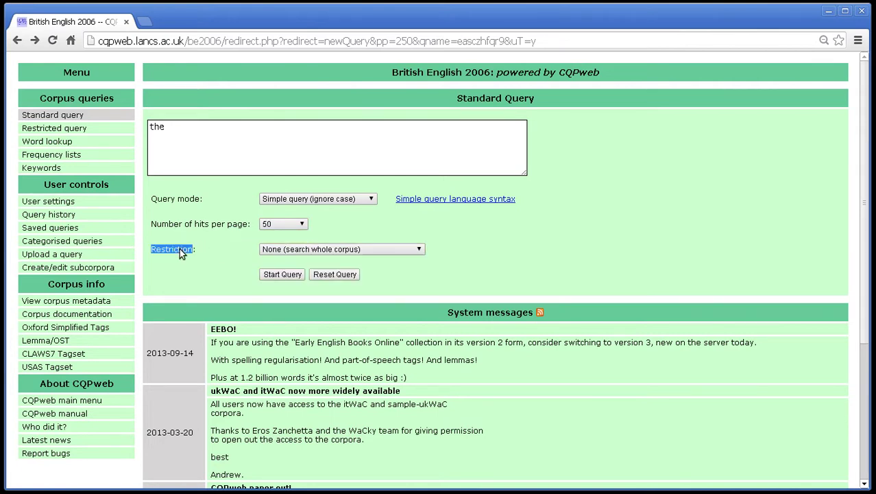
{"action": "left_click", "coordinate": [194, 249]}
{"action": "left_click_drag", "start_coordinate": [93, 129], "coordinate": [21, 128]}
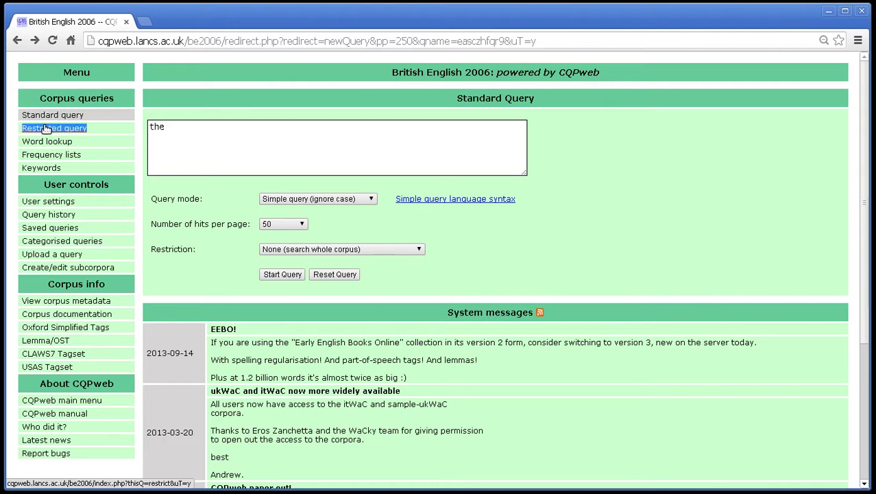
{"action": "left_click", "coordinate": [94, 127]}
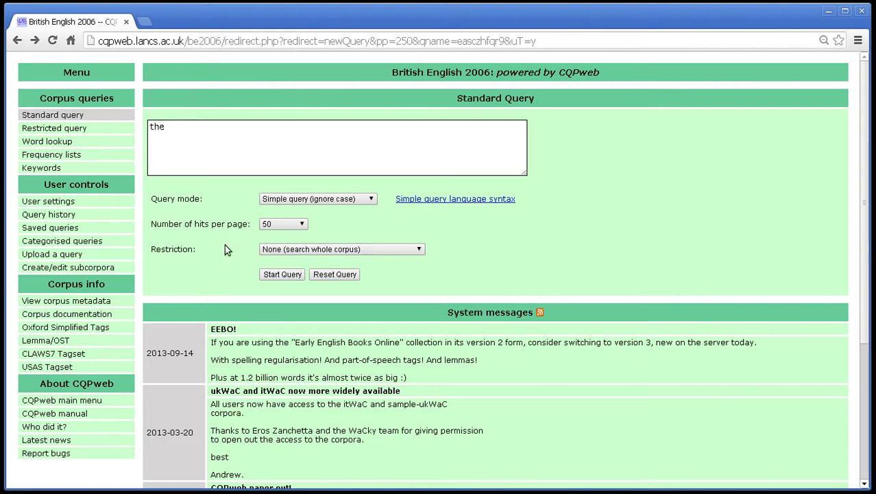
{"action": "left_click", "coordinate": [302, 251]}
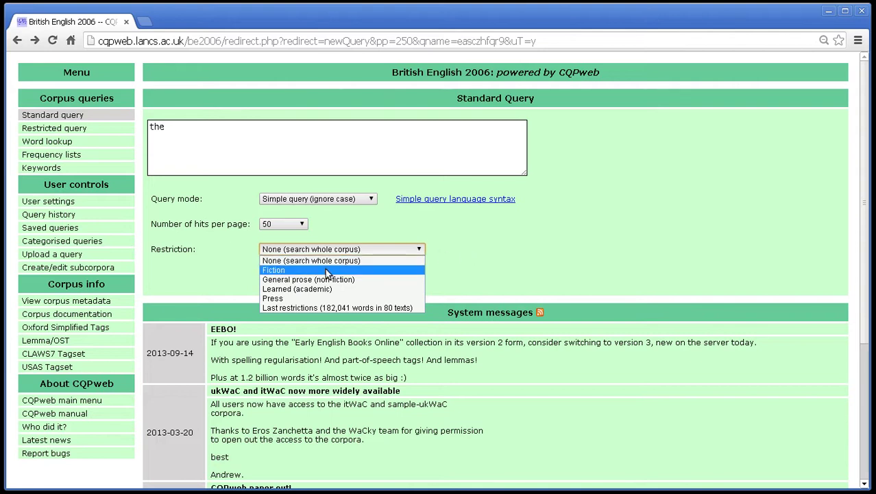
{"action": "left_click", "coordinate": [472, 262]}
{"action": "left_click_drag", "start_coordinate": [492, 73], "coordinate": [371, 74]}
Set the query's restriction to Learned (academic)
{"action": "left_click", "coordinate": [334, 247]}
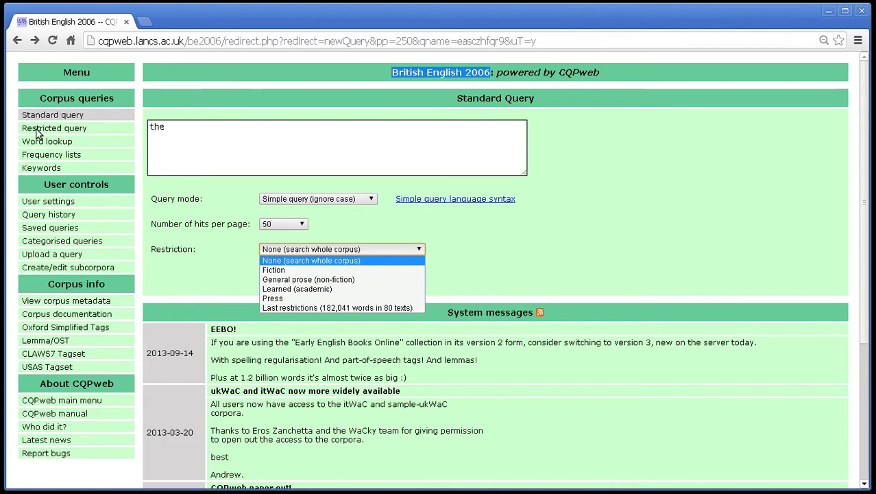
{"action": "left_click", "coordinate": [281, 290]}
{"action": "left_click", "coordinate": [287, 252]}
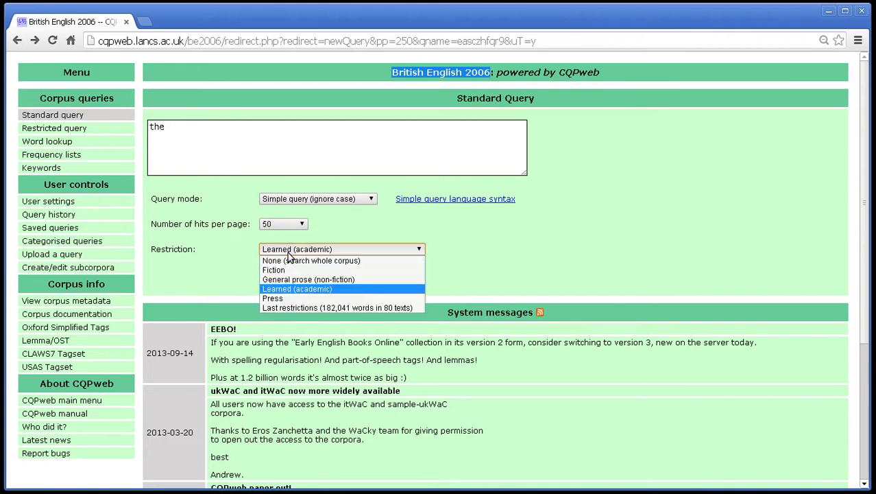
{"action": "left_click", "coordinate": [282, 289]}
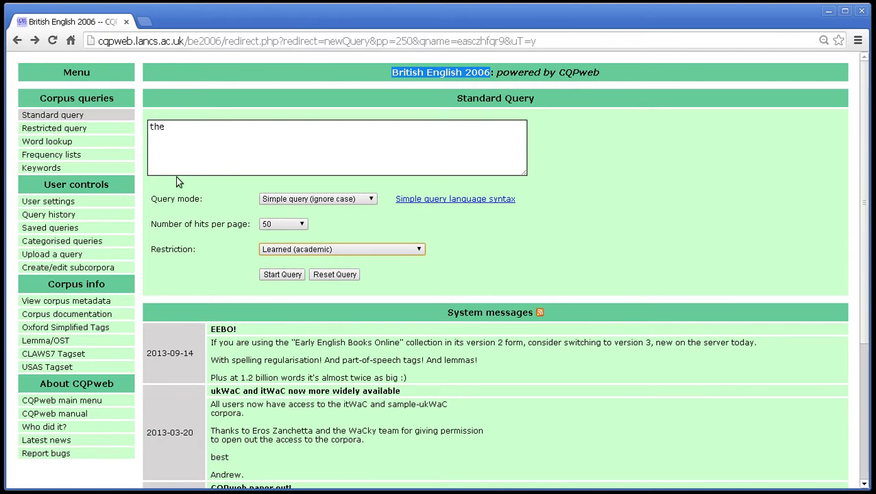
Replace the search word "the" with "however" and run the restricted query
{"action": "double_click", "coordinate": [157, 126]}
{"action": "type", "text": "howevetr"}
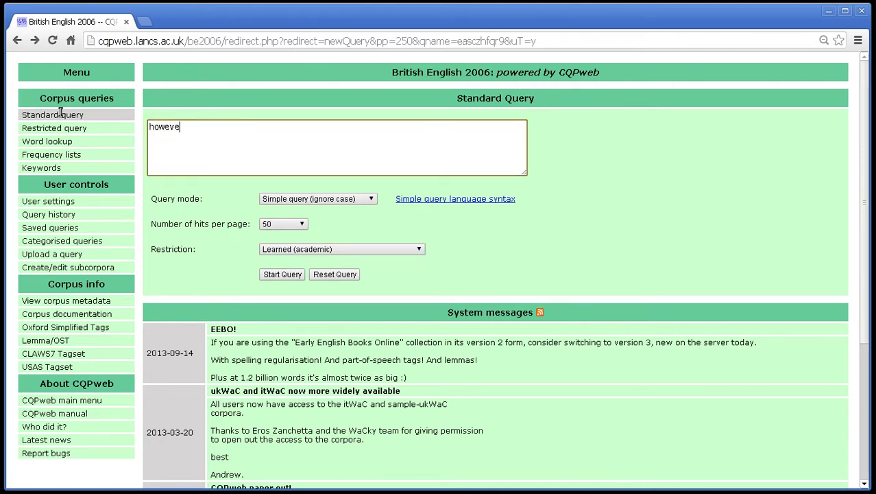
{"action": "key", "text": "BackSpace"}
{"action": "key", "text": "BackSpace"}
{"action": "left_click", "coordinate": [278, 274]}
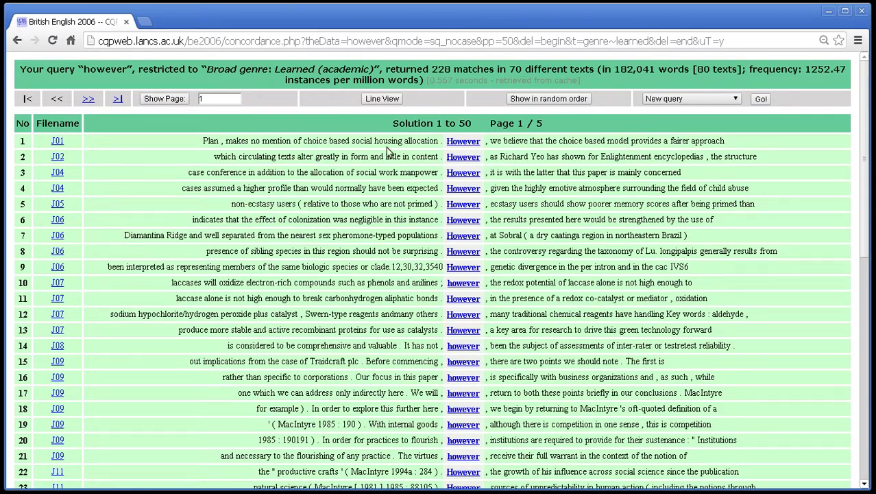
Look through the first page of "however" lines, read the match and word counts in the summary, and return to the query form
{"action": "middle_click", "coordinate": [423, 140]}
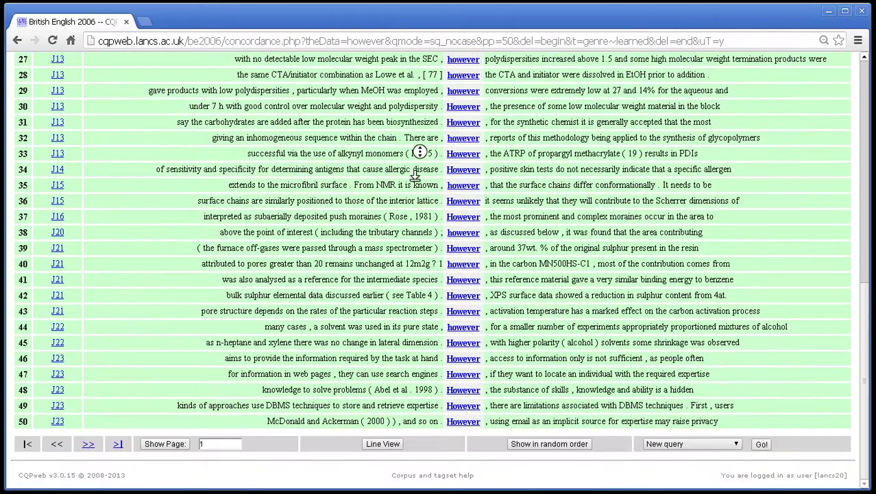
{"action": "left_click", "coordinate": [415, 177]}
{"action": "middle_click", "coordinate": [388, 233]}
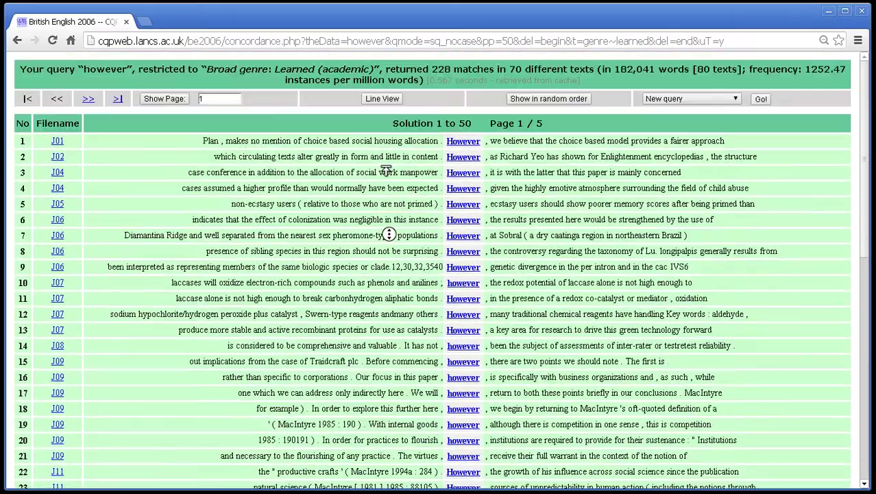
{"action": "left_click", "coordinate": [385, 166]}
{"action": "left_click_drag", "start_coordinate": [432, 69], "coordinate": [494, 68]}
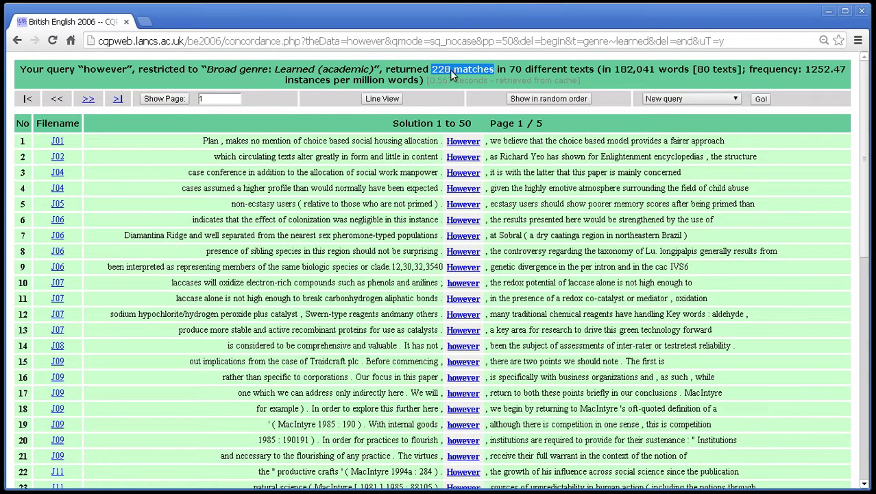
{"action": "left_click", "coordinate": [425, 73]}
{"action": "mouse_move", "coordinate": [611, 71]}
{"action": "left_mouse_down"}
{"action": "mouse_move", "coordinate": [689, 70]}
{"action": "mouse_move", "coordinate": [614, 70]}
{"action": "left_mouse_up"}
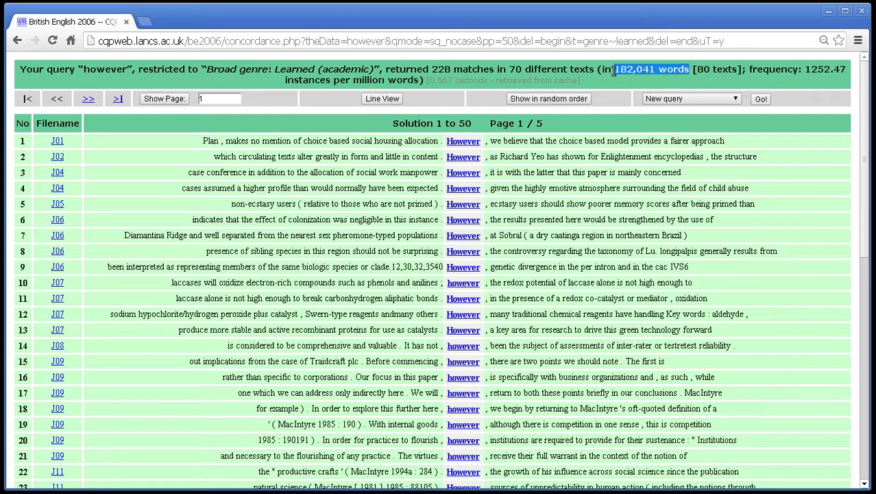
{"action": "left_click", "coordinate": [761, 99]}
Set the new query's restriction to Last restrictions (182,041 words in 80 texts)
{"action": "left_click", "coordinate": [420, 249]}
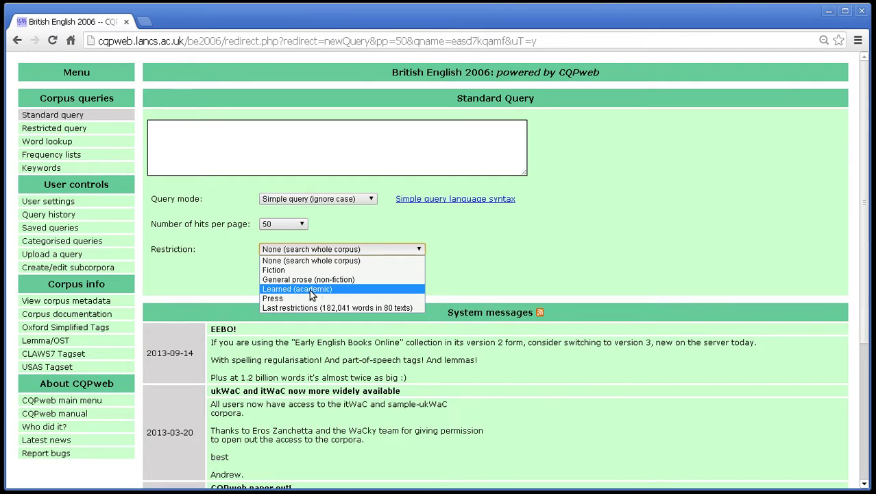
{"action": "left_click", "coordinate": [285, 307]}
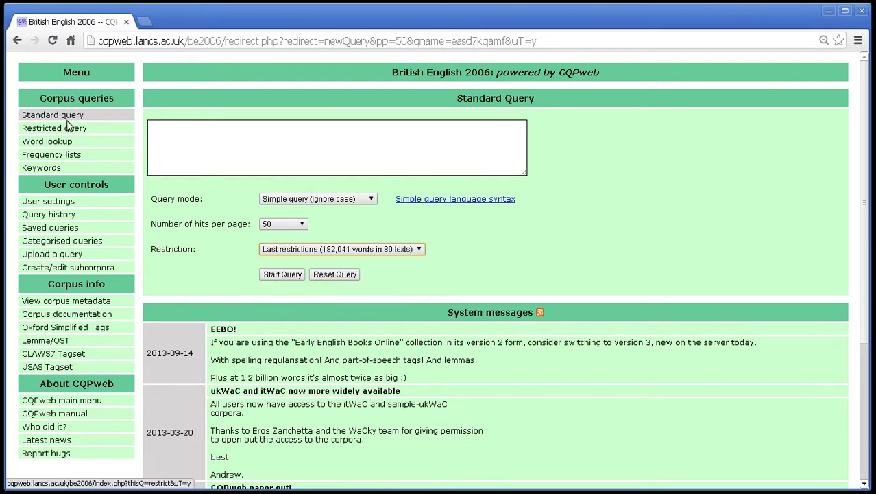
{"action": "left_click", "coordinate": [299, 251]}
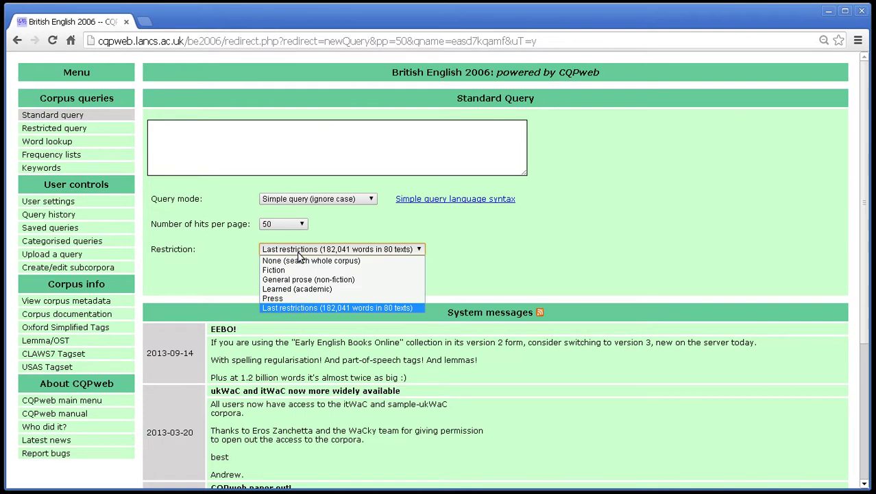
{"action": "left_click", "coordinate": [279, 307]}
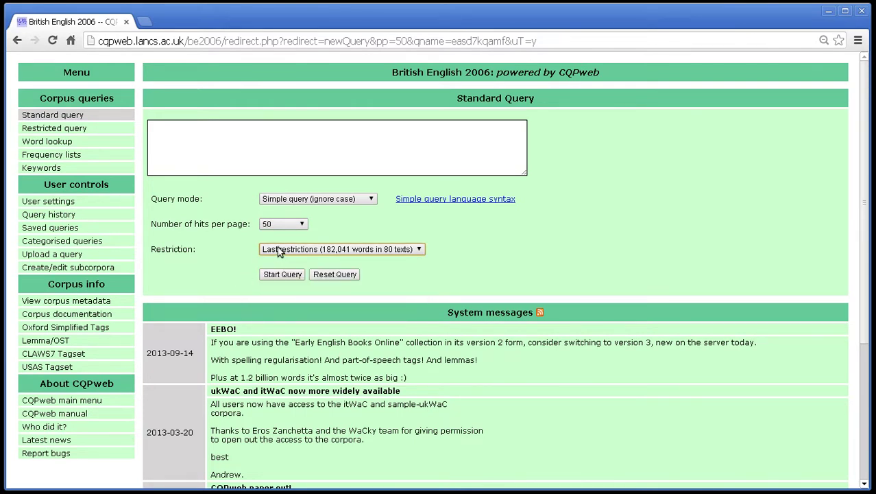
{"action": "left_click", "coordinate": [231, 244]}
Enter "however" as the search word and set the query mode to Simple query (case-sensitive)
{"action": "left_click", "coordinate": [242, 152]}
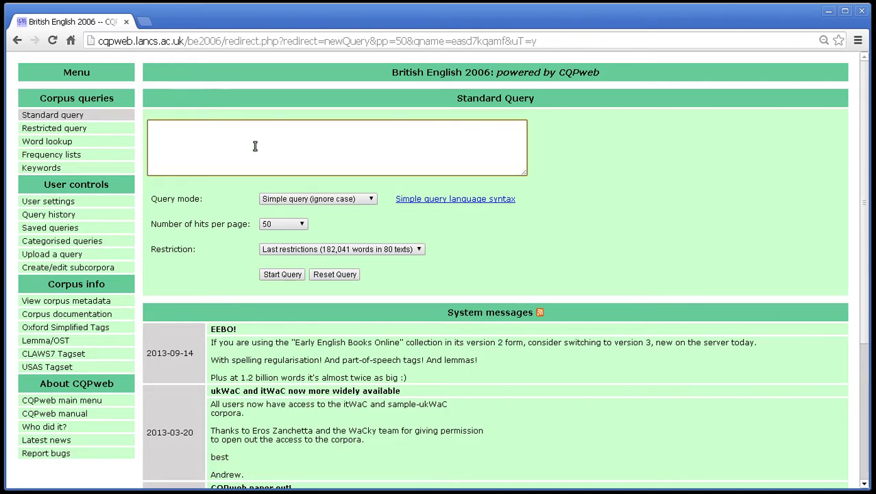
{"action": "type", "text": "however"}
{"action": "left_click", "coordinate": [351, 199]}
{"action": "left_click", "coordinate": [336, 210]}
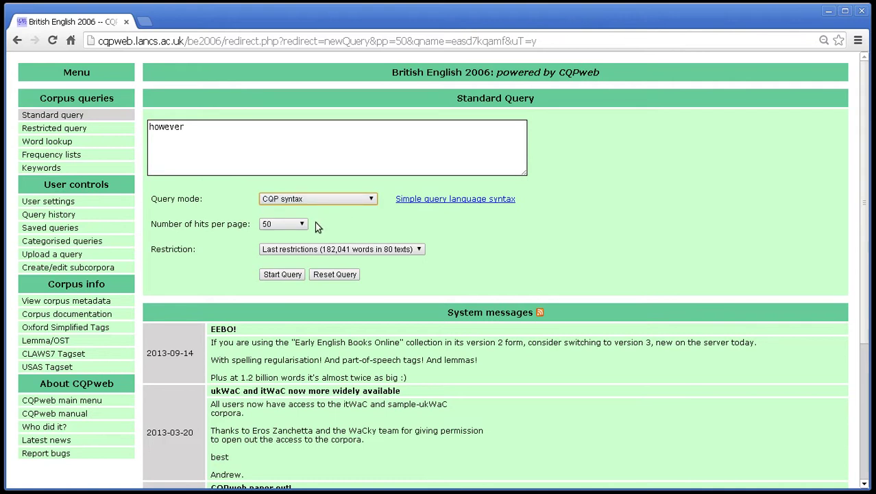
{"action": "left_click", "coordinate": [328, 199]}
{"action": "left_click", "coordinate": [319, 229]}
Set the number of hits per page to 350, and reset the whole query form to its defaults
{"action": "left_click", "coordinate": [302, 226]}
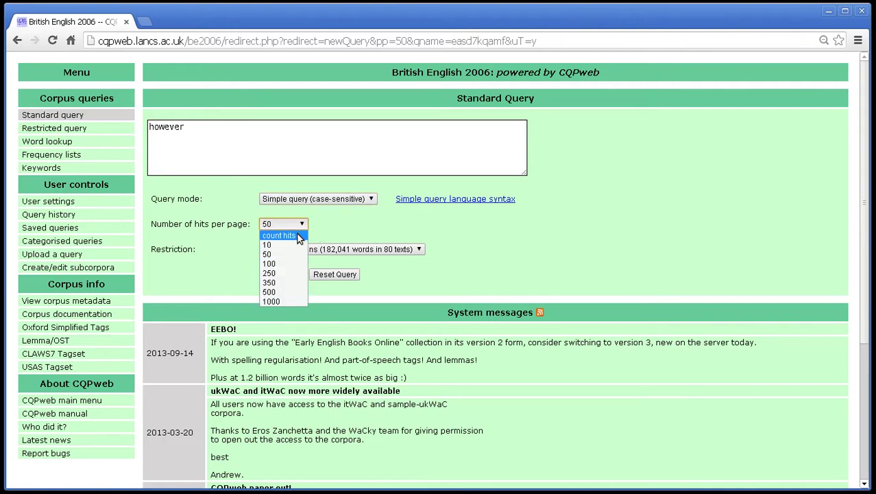
{"action": "left_click", "coordinate": [287, 285]}
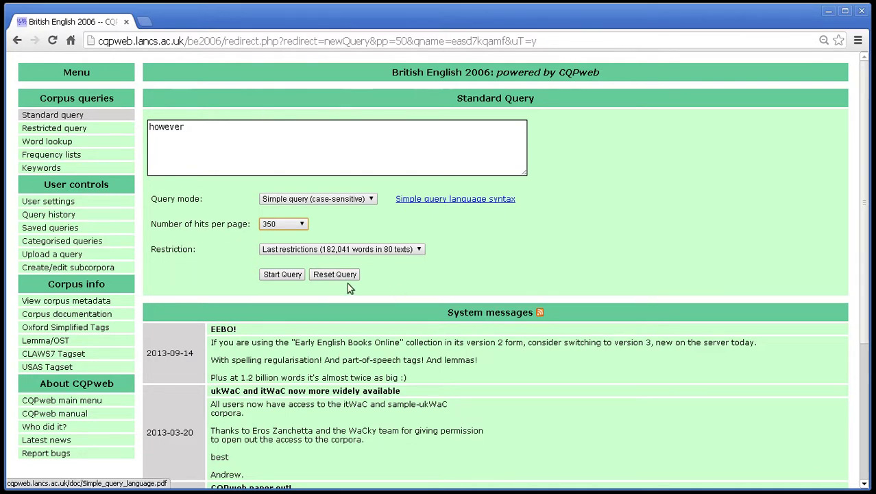
{"action": "left_click", "coordinate": [331, 274]}
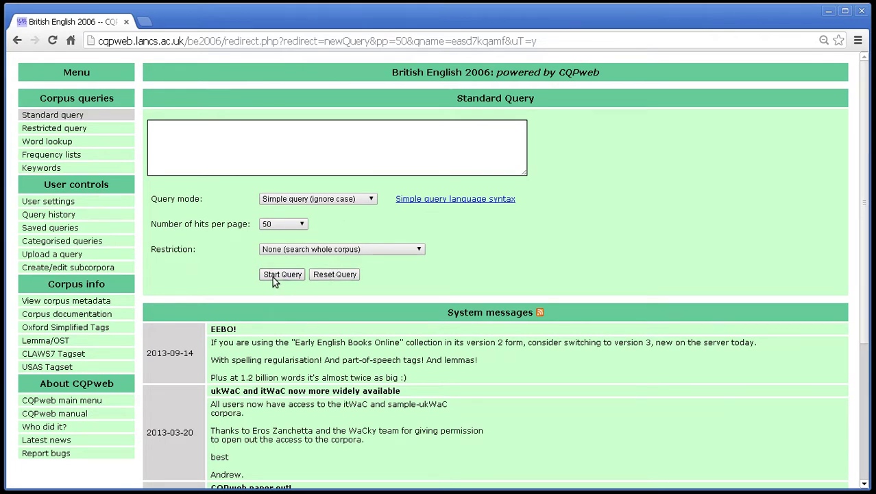
{"action": "left_click", "coordinate": [302, 164]}
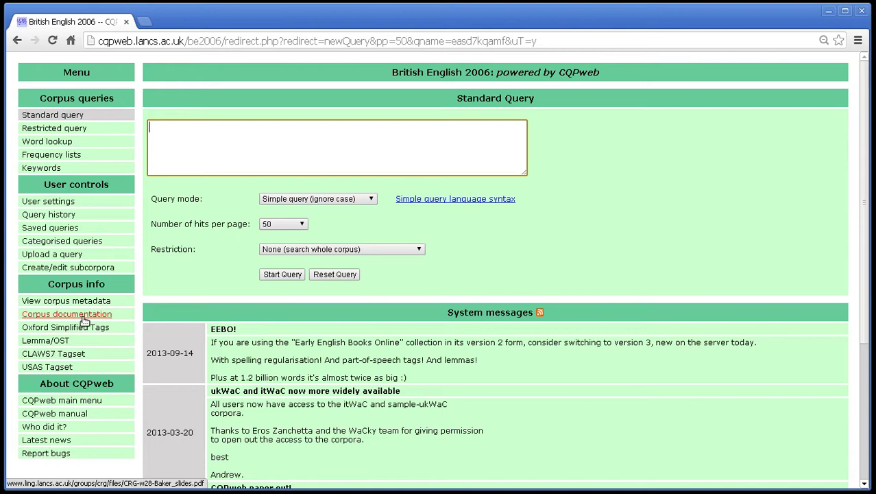
Download and open the corpus documentation slides, view the title slide of "The BE06 Corpus", and close the document
{"action": "left_click", "coordinate": [85, 315]}
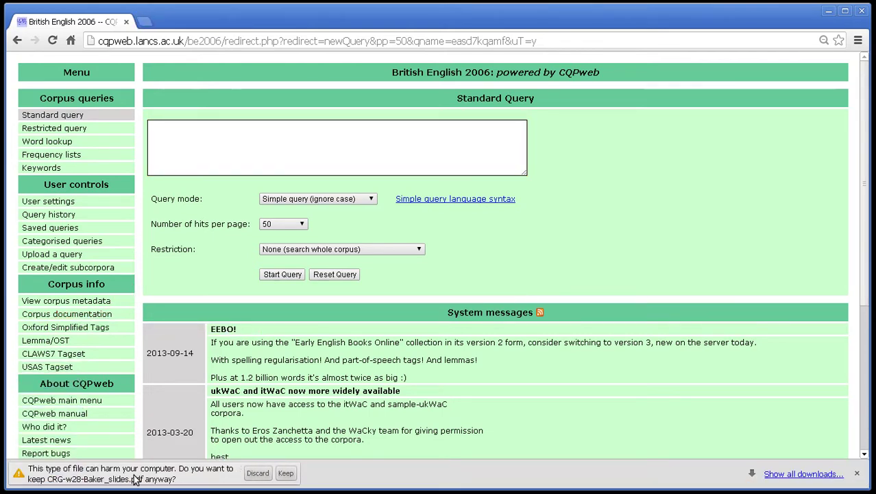
{"action": "left_click", "coordinate": [286, 474]}
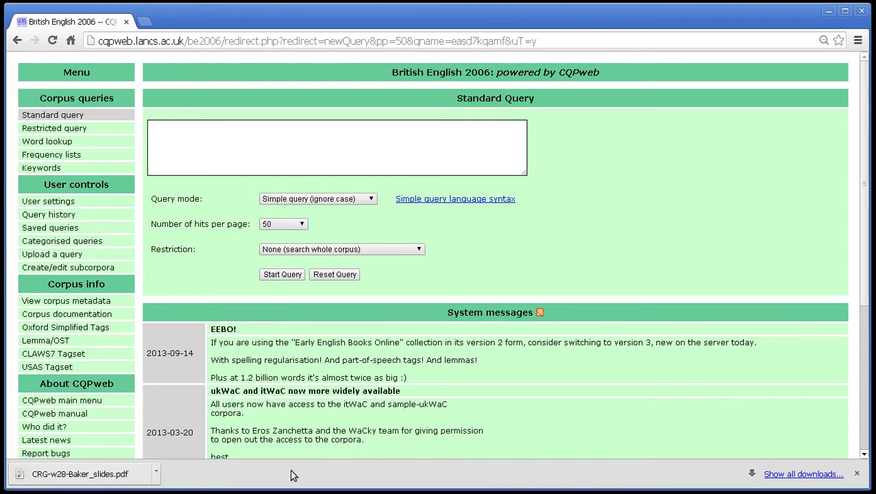
{"action": "left_click", "coordinate": [115, 474]}
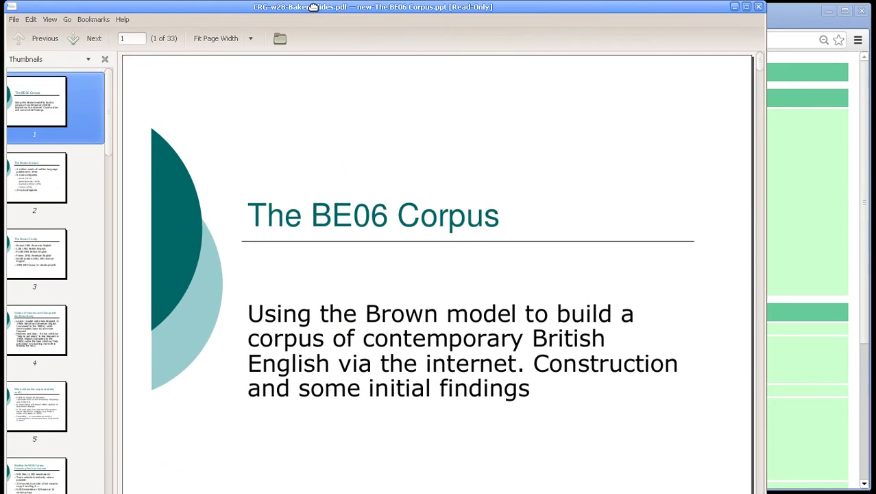
{"action": "left_click_drag", "start_coordinate": [318, 14], "coordinate": [337, 27]}
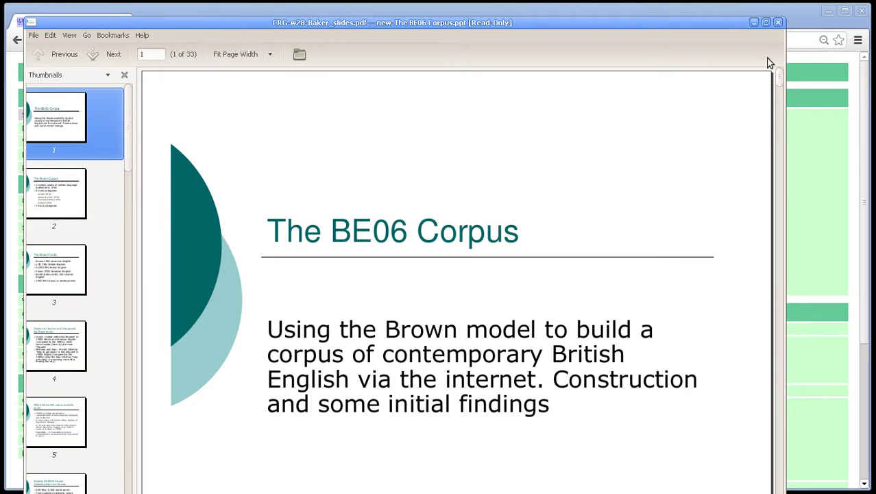
{"action": "left_click", "coordinate": [780, 24]}
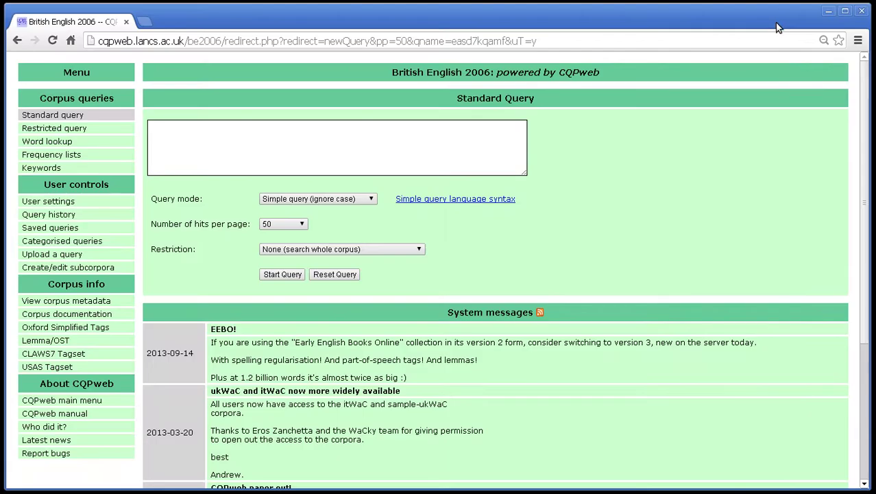
Download the Simple query language syntax guide, view its first page, and close the document
{"action": "left_click", "coordinate": [426, 201]}
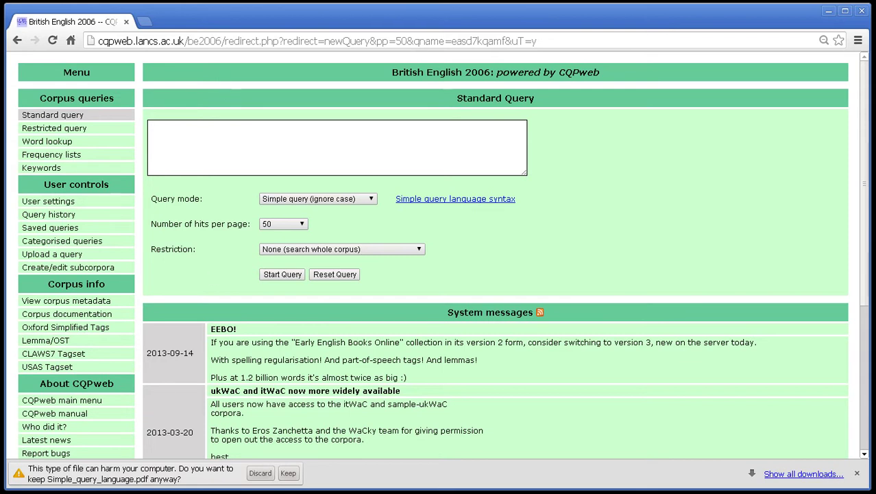
{"action": "left_click", "coordinate": [288, 473]}
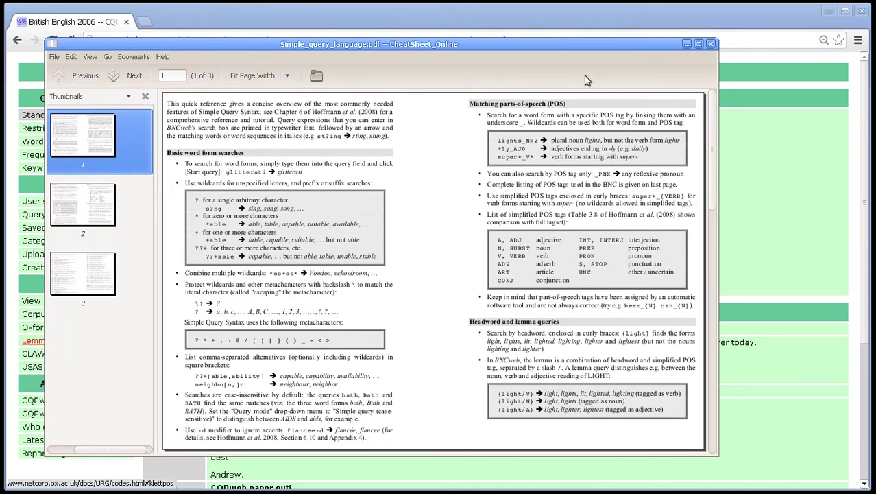
{"action": "left_click", "coordinate": [711, 45]}
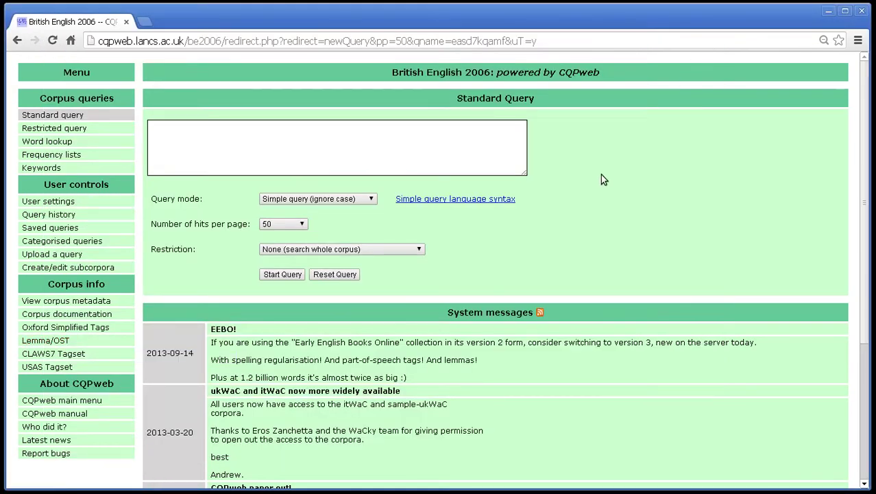